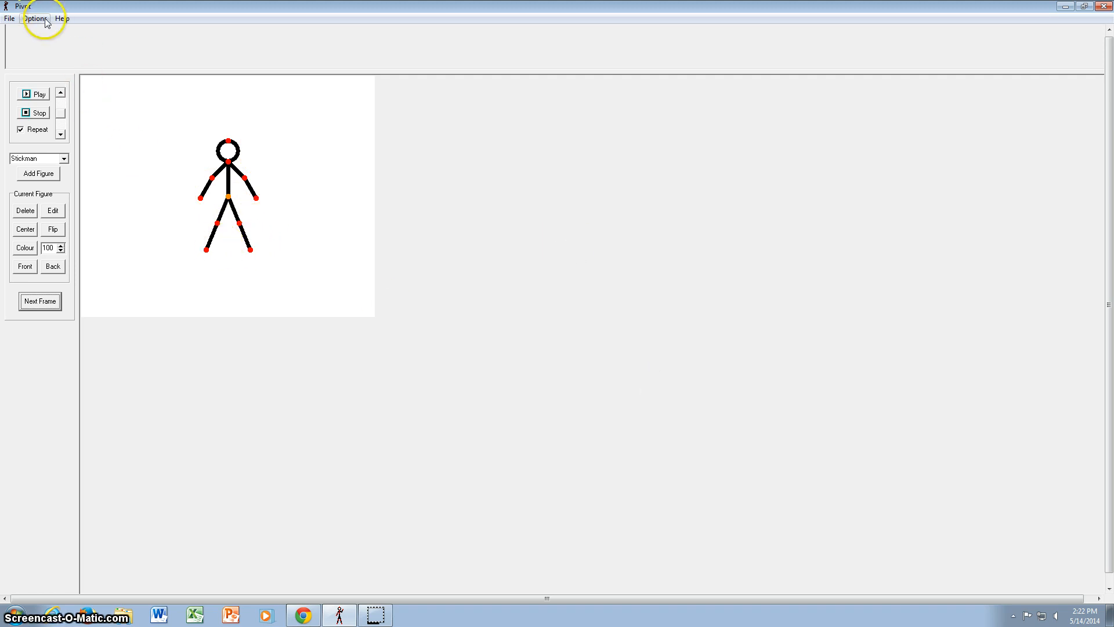
- Create a new figure type made of a single circle by converting the default line segment into a circle
click(9, 18)
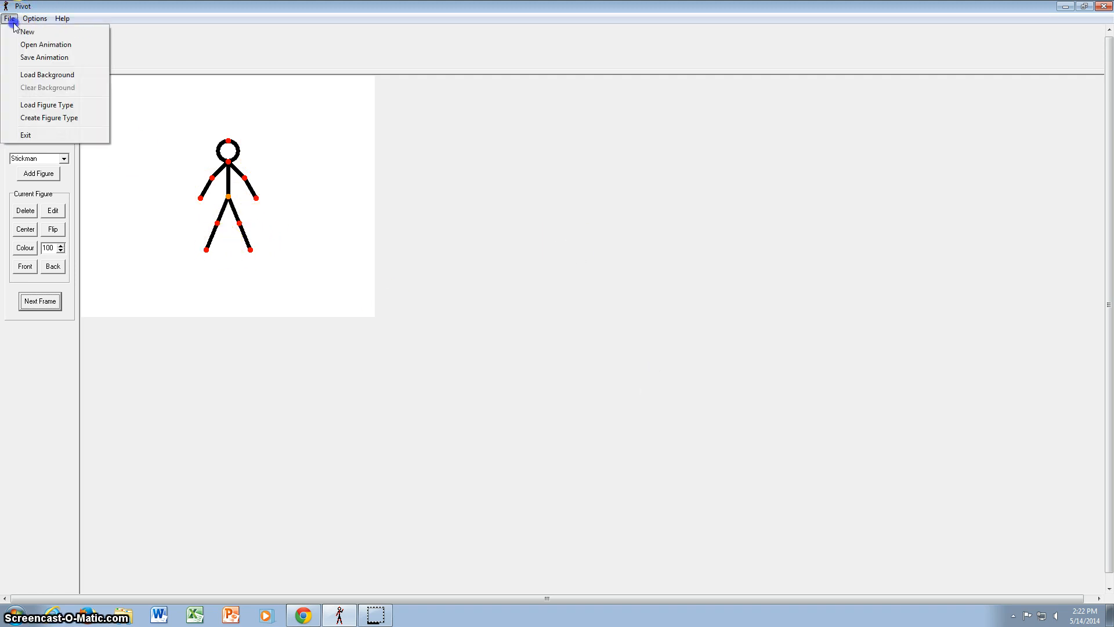
click(54, 126)
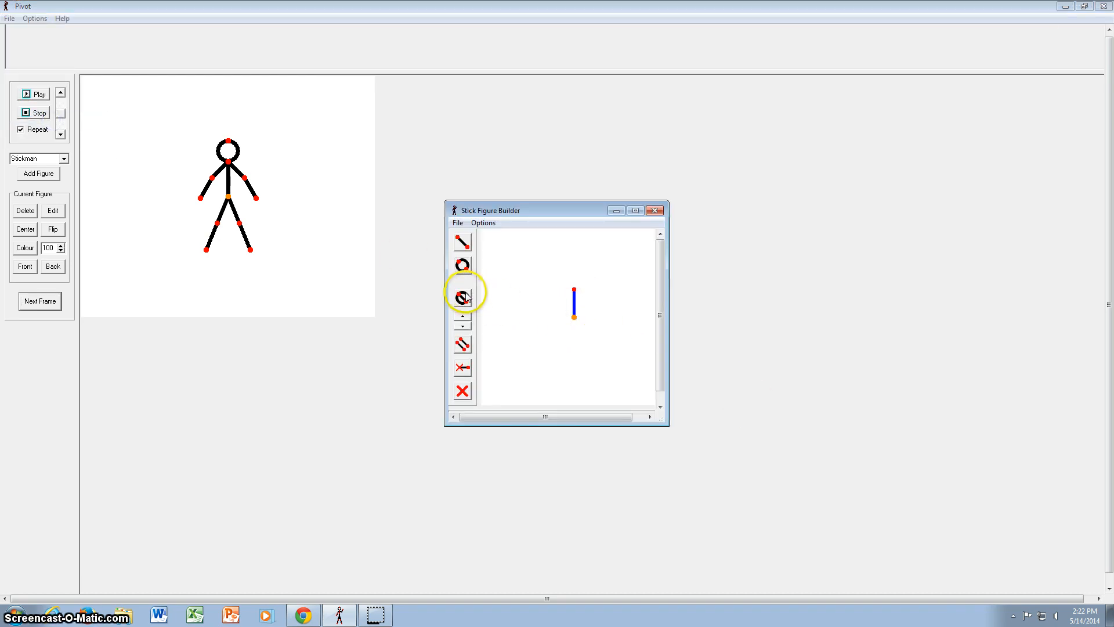
click(462, 265)
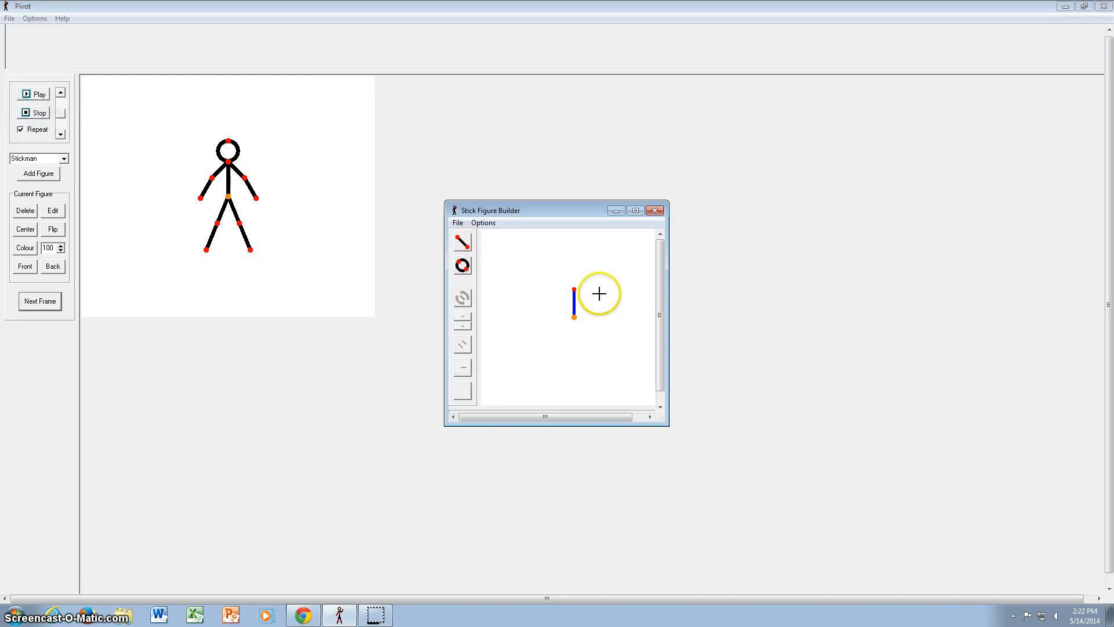
click(574, 311)
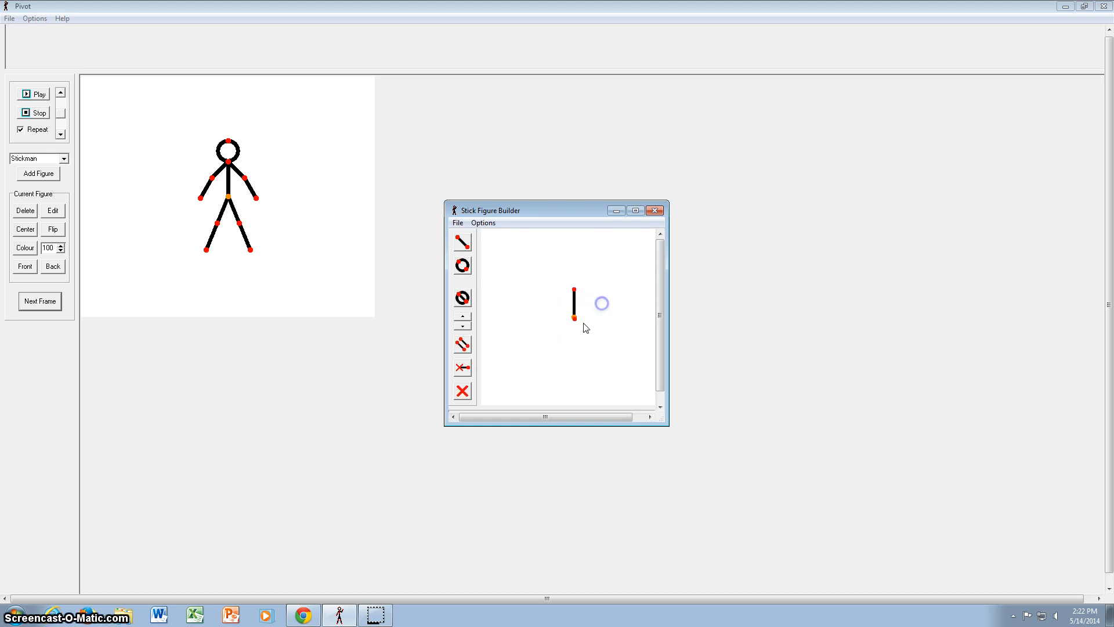
click(466, 396)
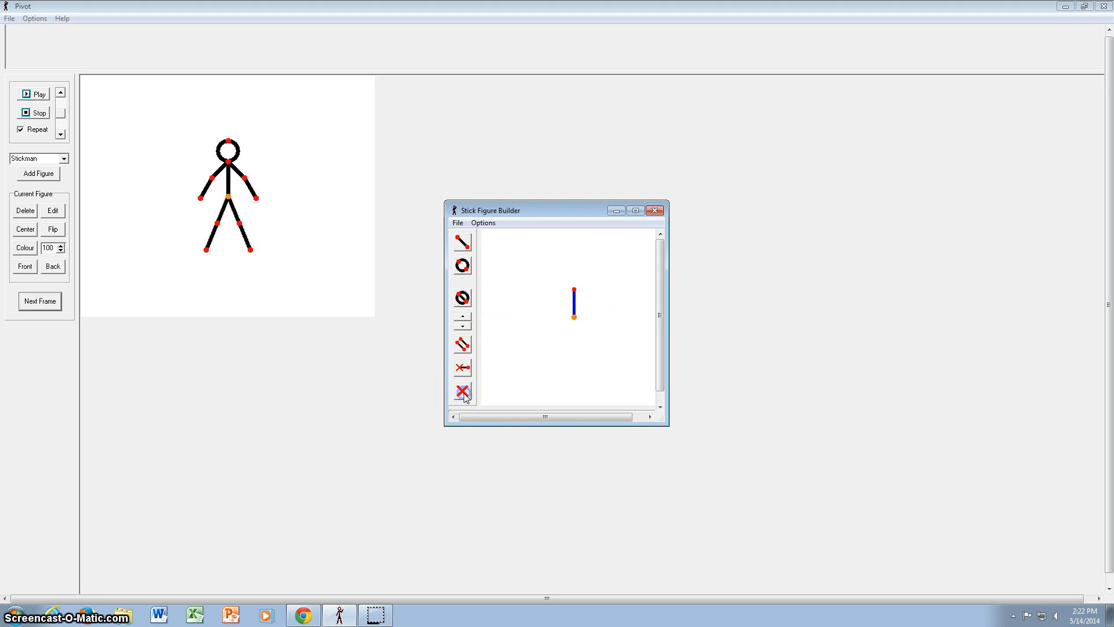
click(464, 298)
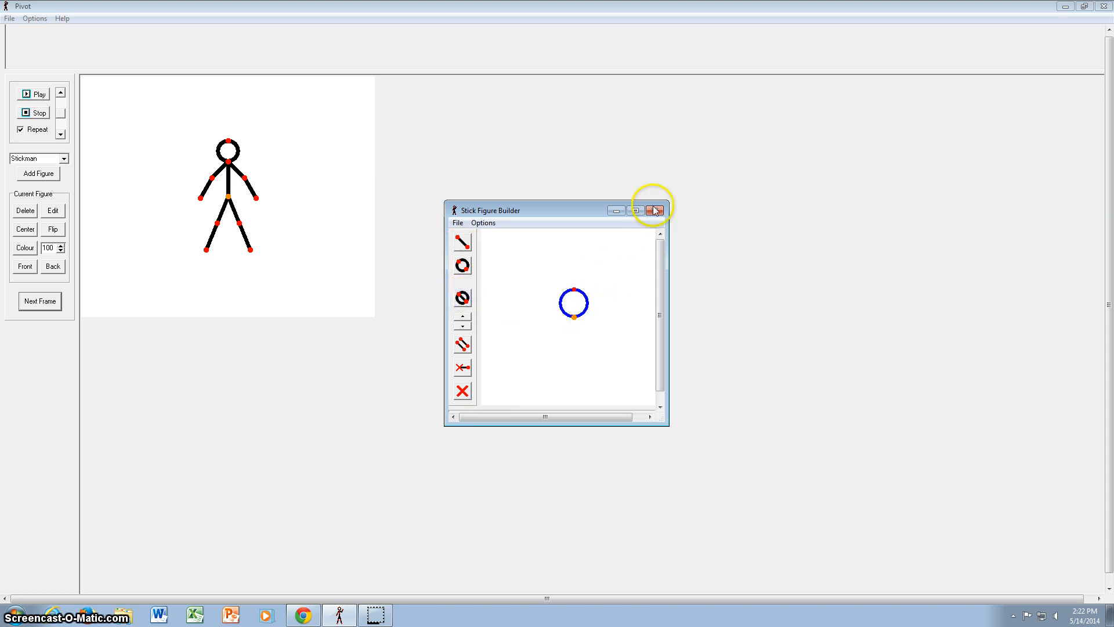
- Add the circle figure to the animation under the name "ball" and place it beside the stickman's feet
click(459, 224)
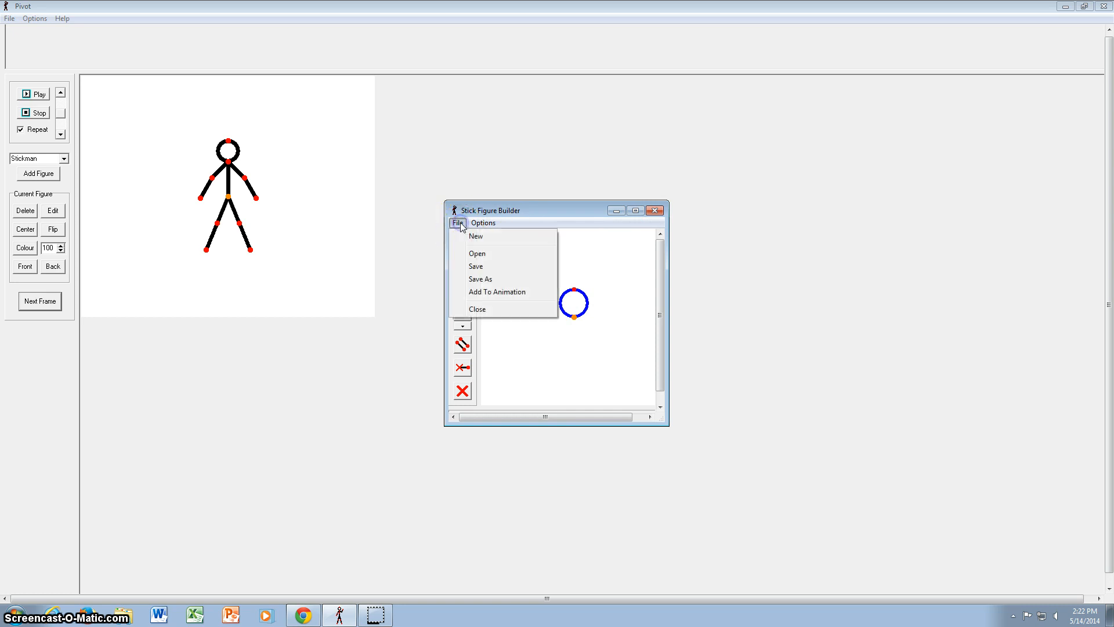
click(497, 292)
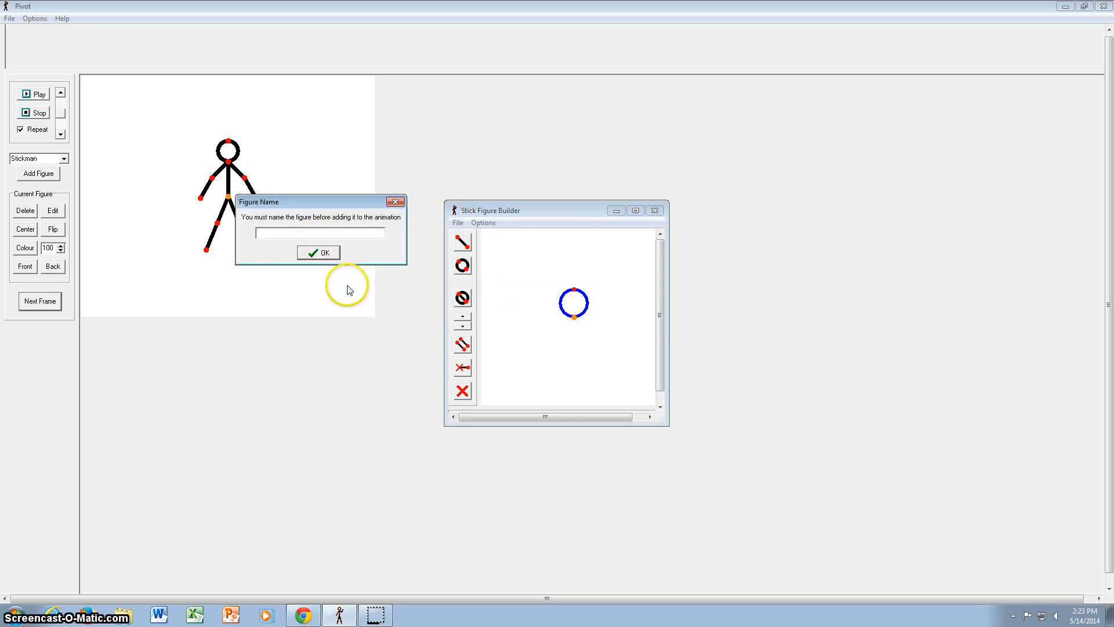
text(ba)
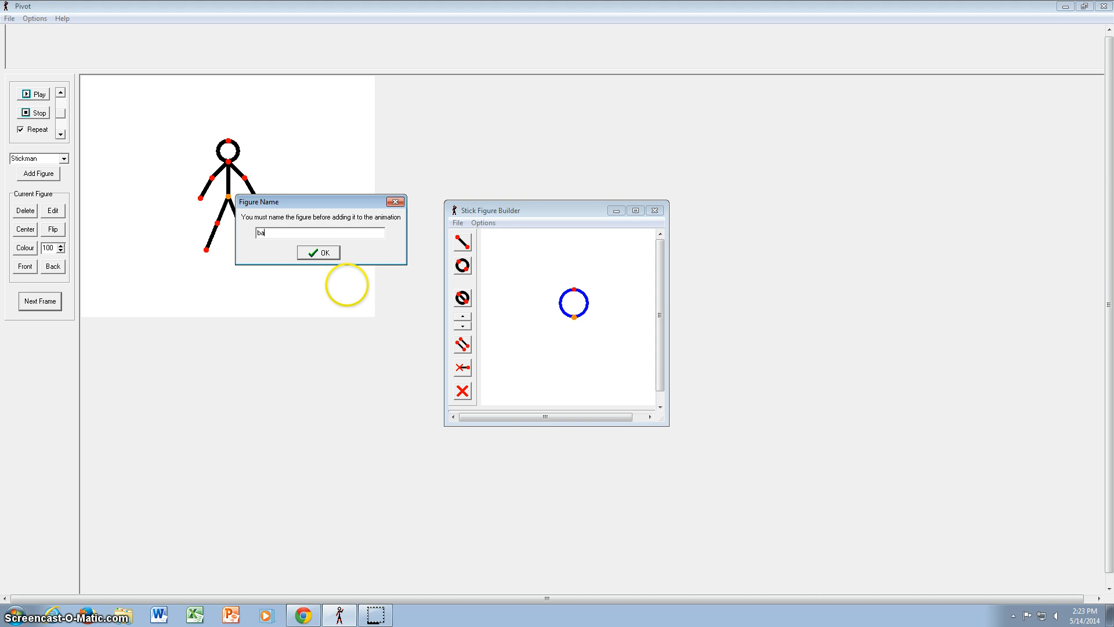
text(ll)
click(321, 254)
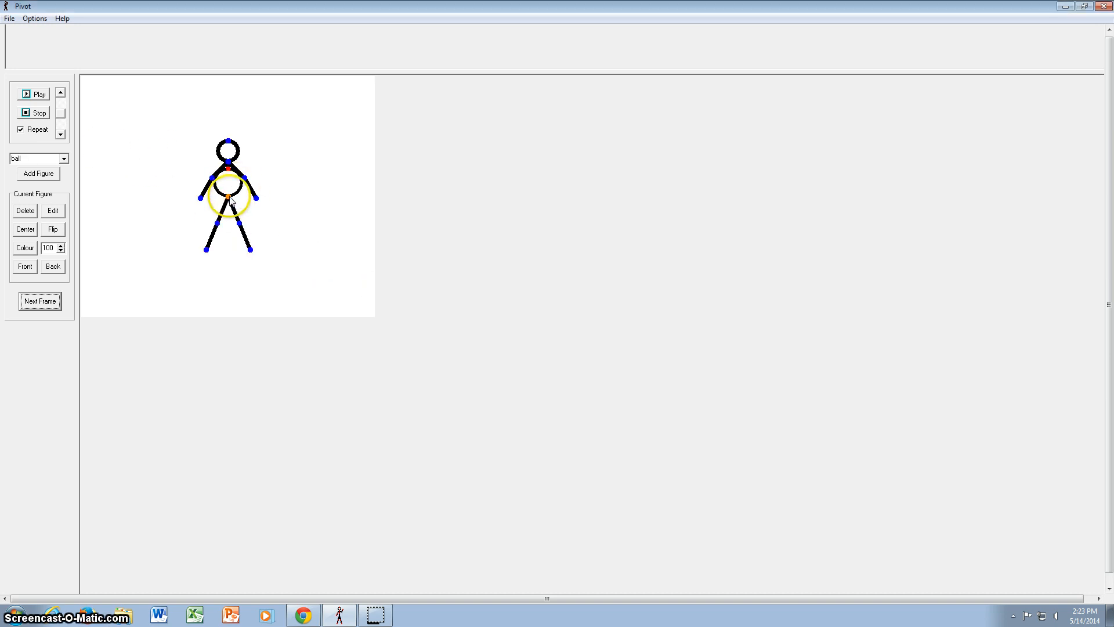
drag(230, 193, 309, 256)
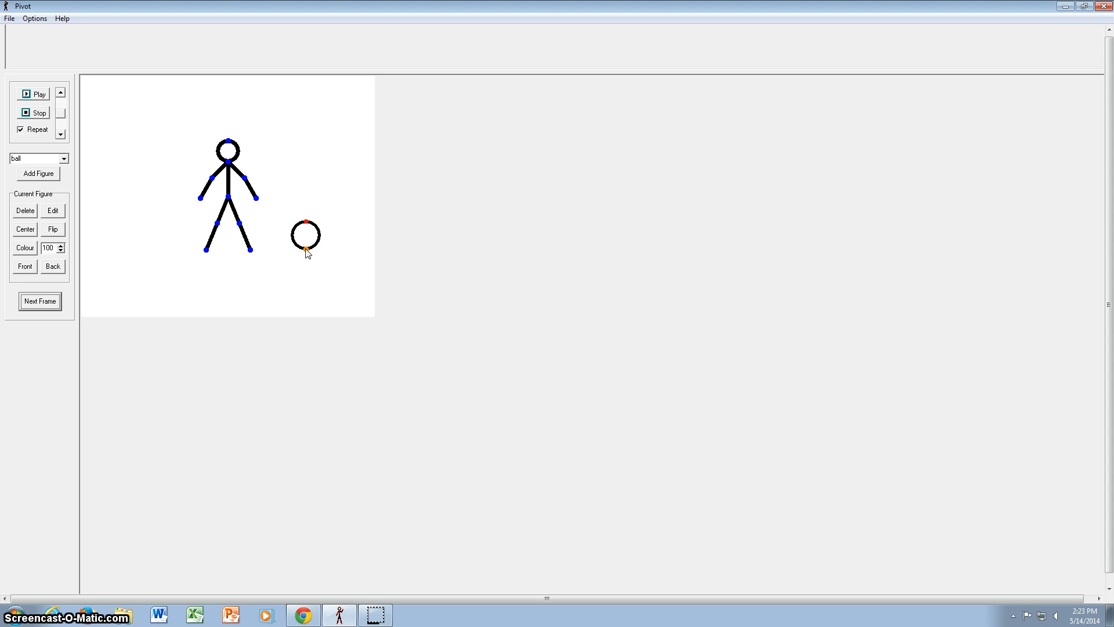
drag(307, 253, 305, 256)
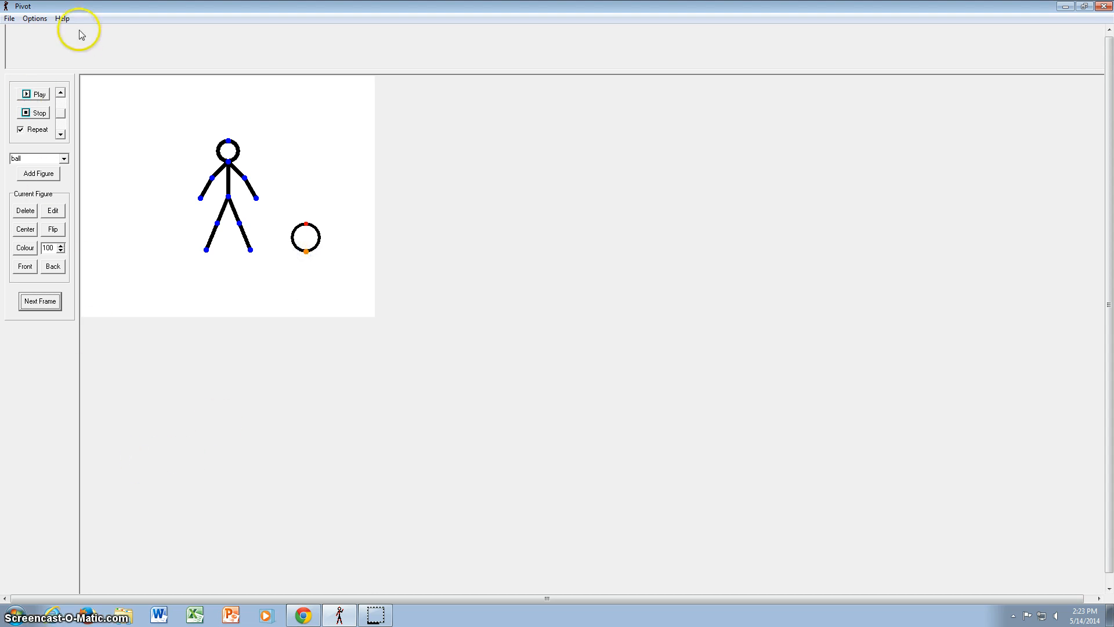
- Set the animation width to 545 and increase the height until the canvas is roughly square
click(35, 18)
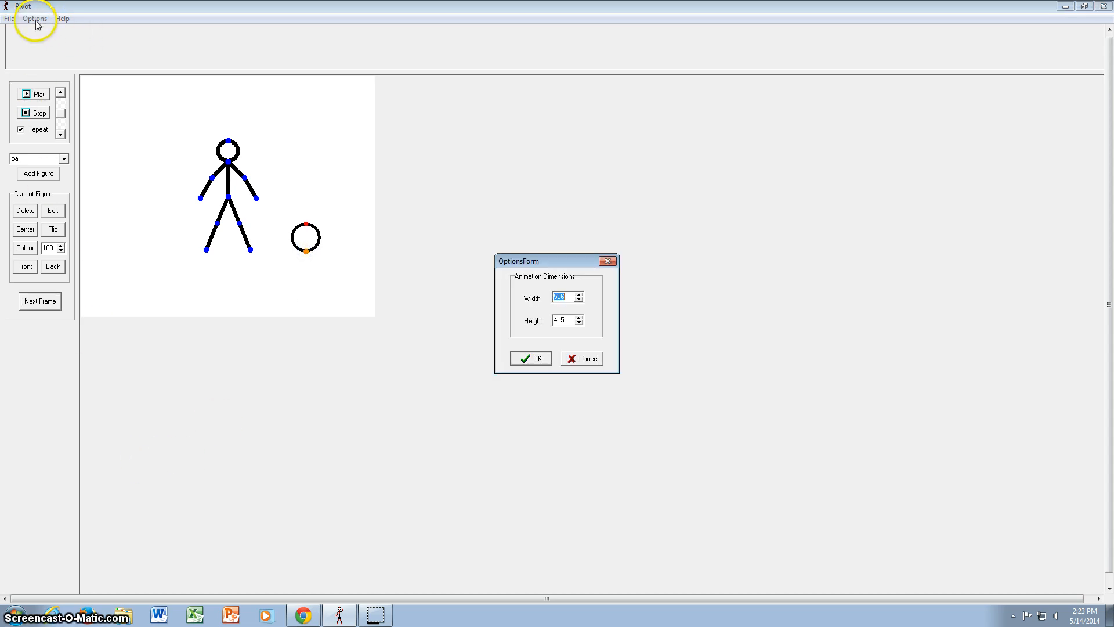
click(578, 296)
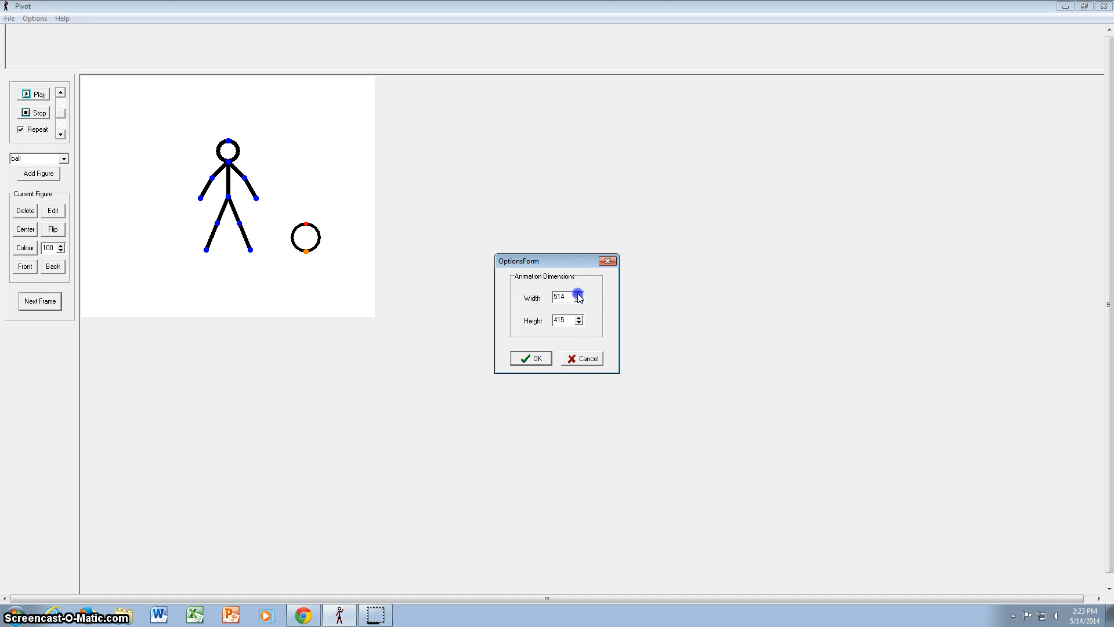
click(579, 294)
click(578, 321)
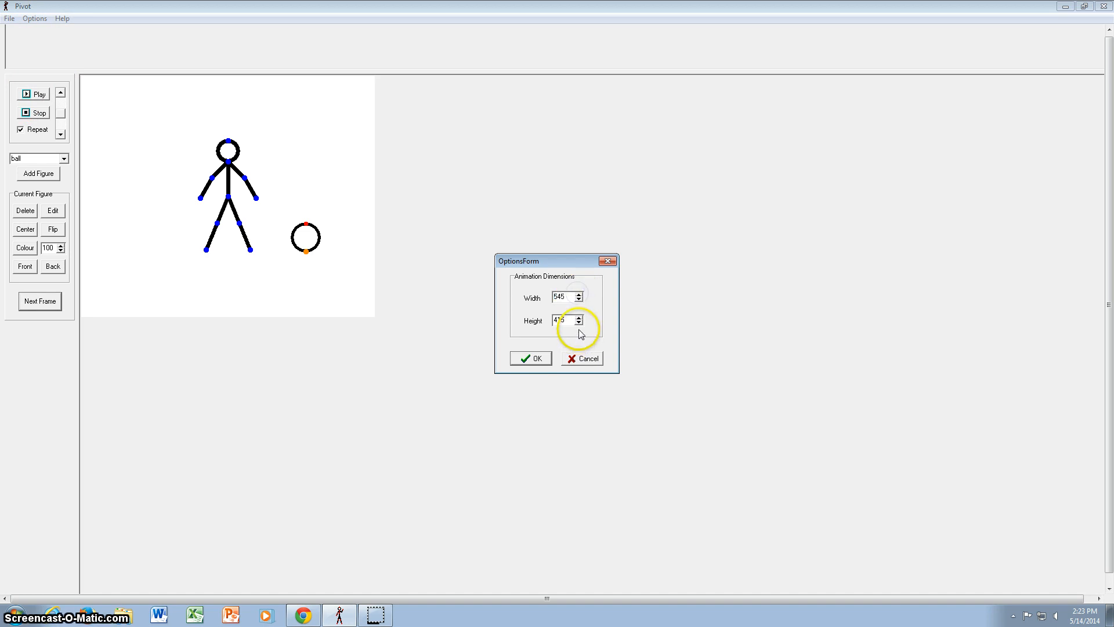
click(579, 318)
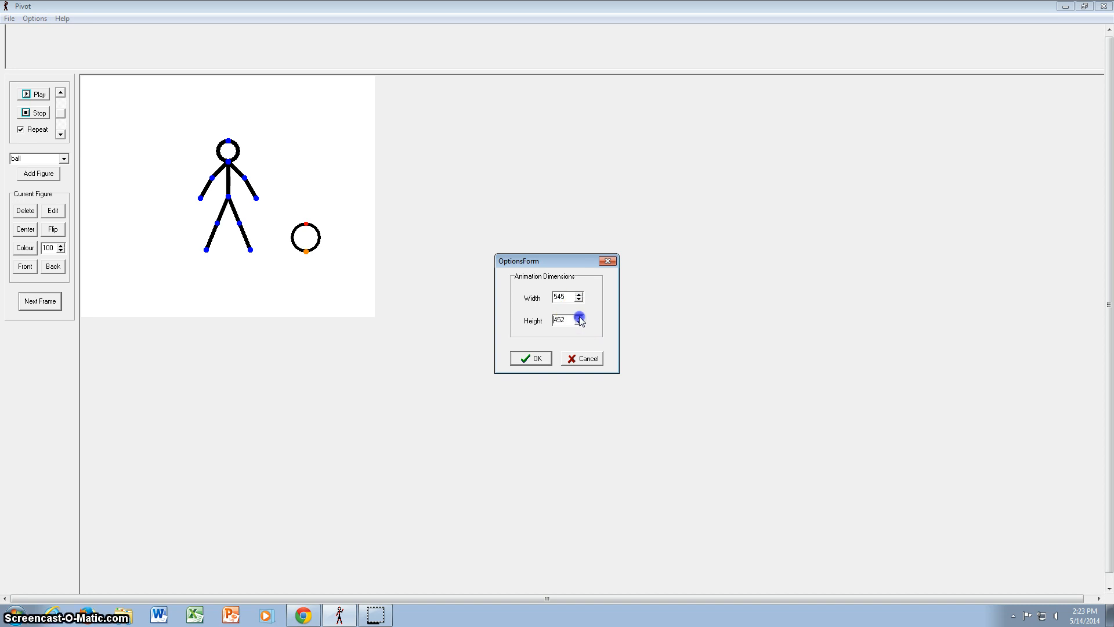
click(580, 321)
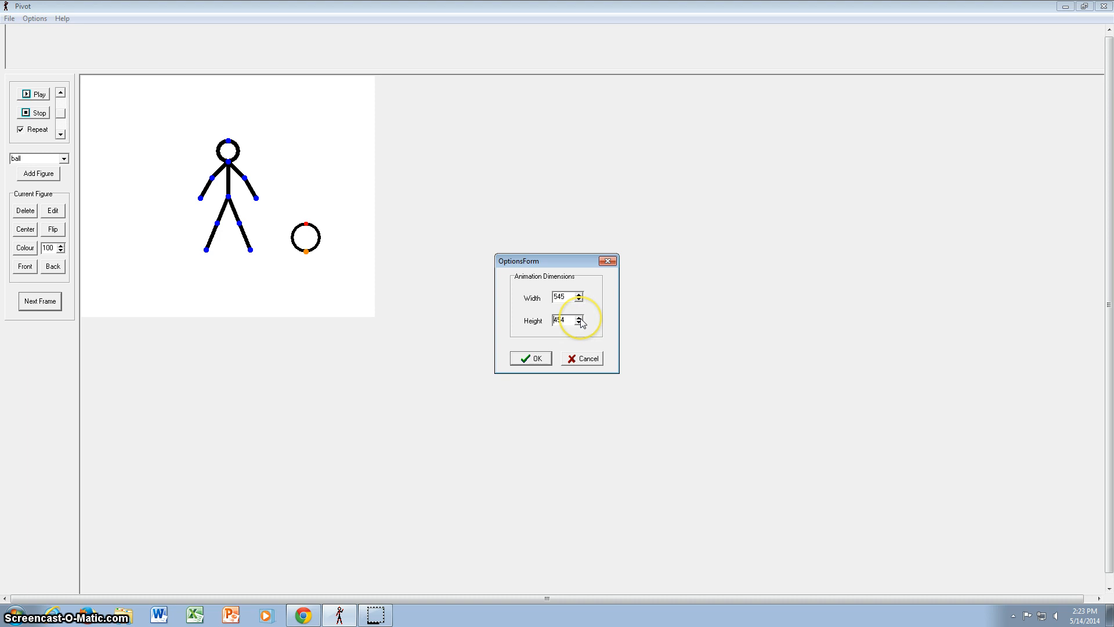
click(579, 321)
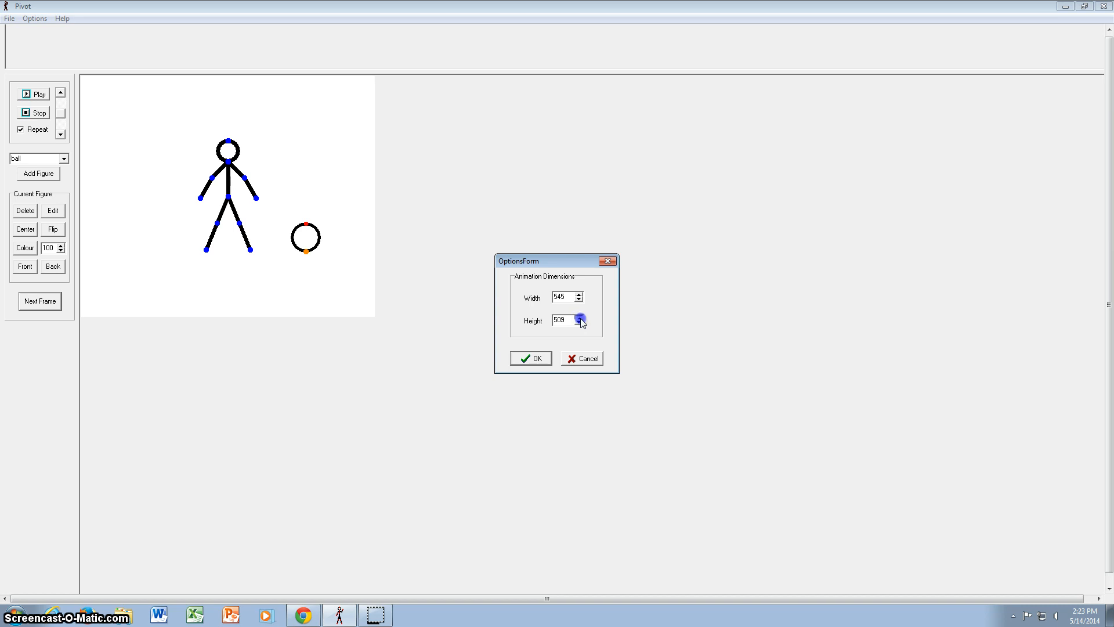
click(580, 318)
click(579, 319)
click(539, 359)
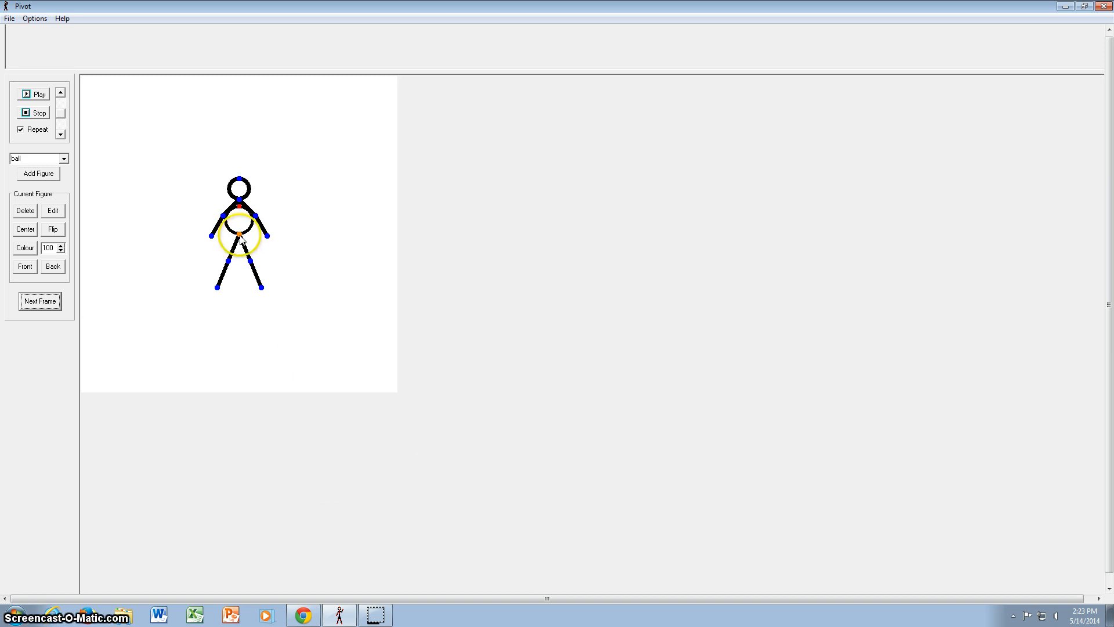
- Stand the stickman in the canvas's lower-left corner and rest the ball on the bottom edge, a short distance to its right
mouse_move(239, 234)
mouse_down()
mouse_move(322, 296)
mouse_move(342, 413)
mouse_move(368, 324)
mouse_move(371, 393)
mouse_move(350, 392)
mouse_move(495, 373)
mouse_up()
drag(414, 365, 264, 391)
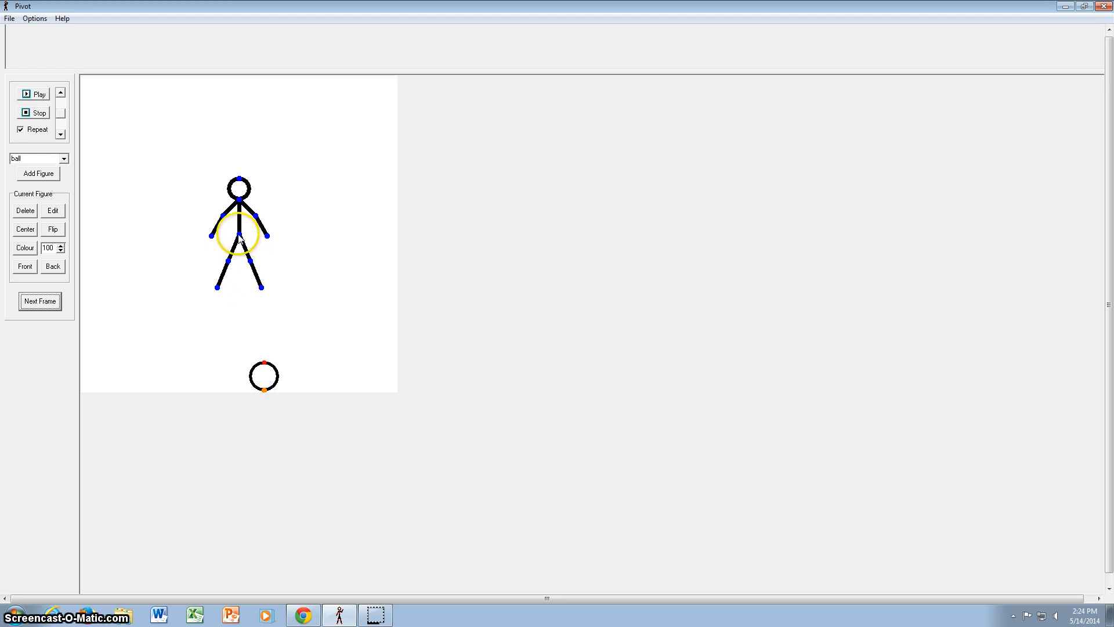
drag(240, 235, 118, 337)
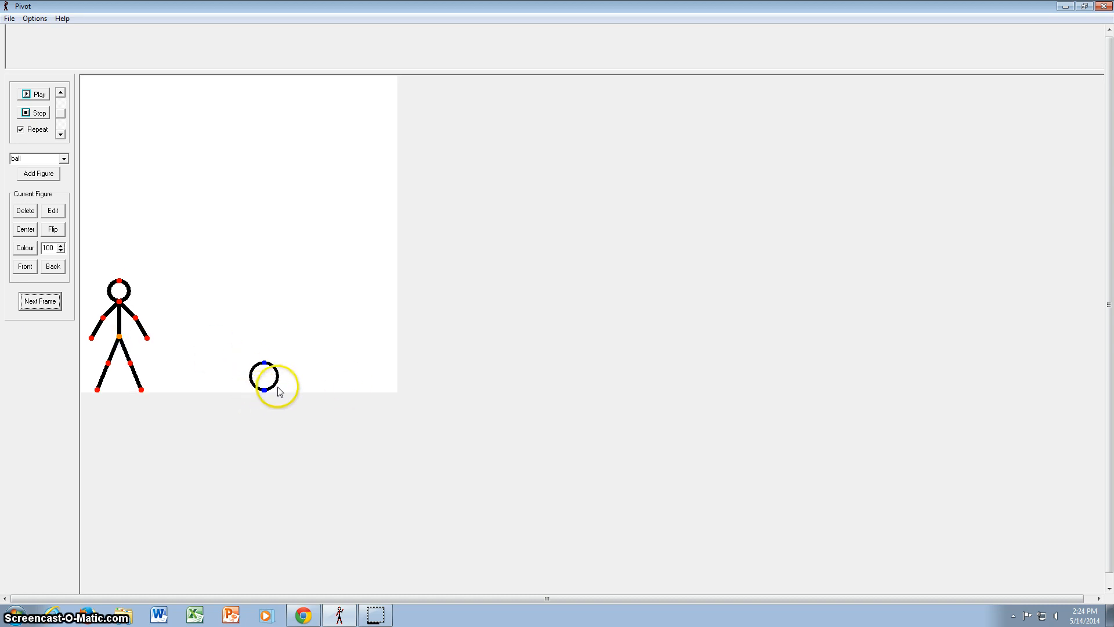
drag(264, 390, 230, 391)
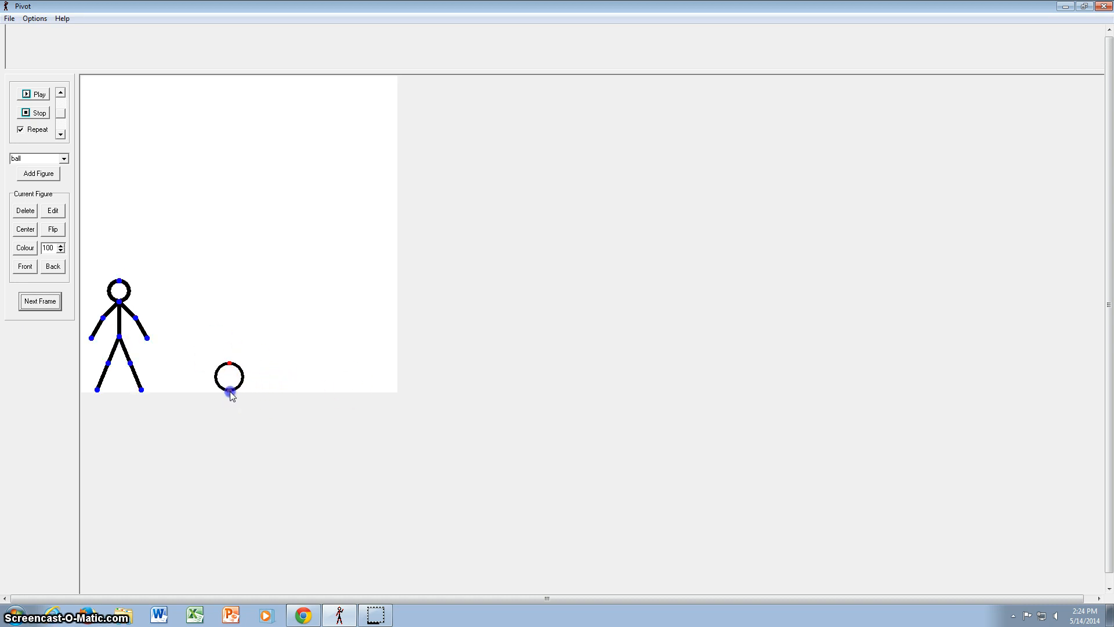
- Change the ball's colour to yellow
click(24, 251)
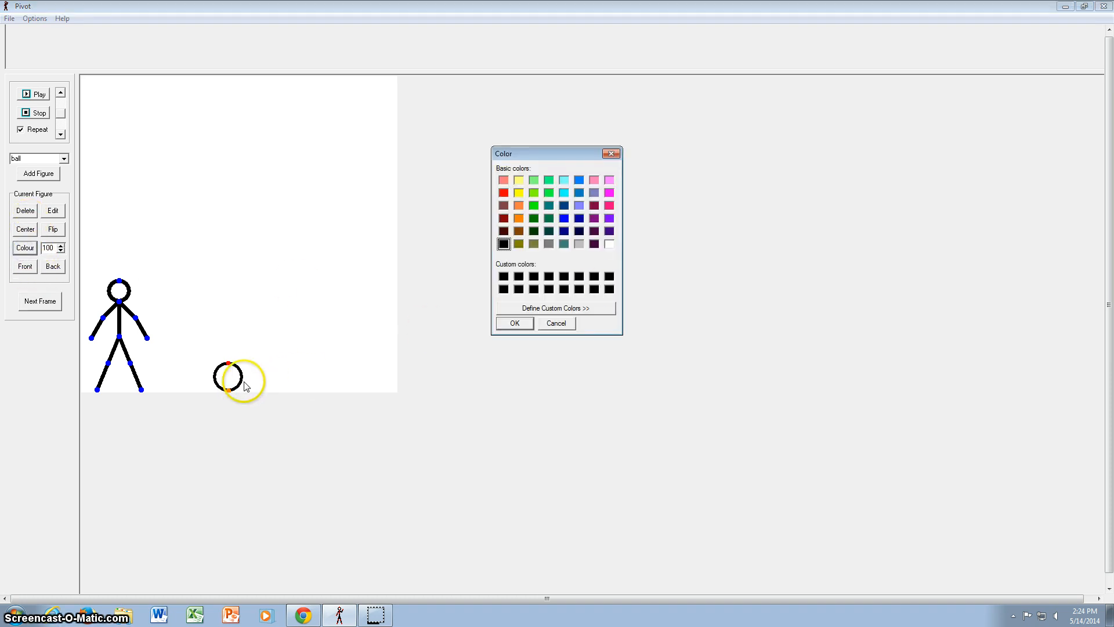
click(518, 194)
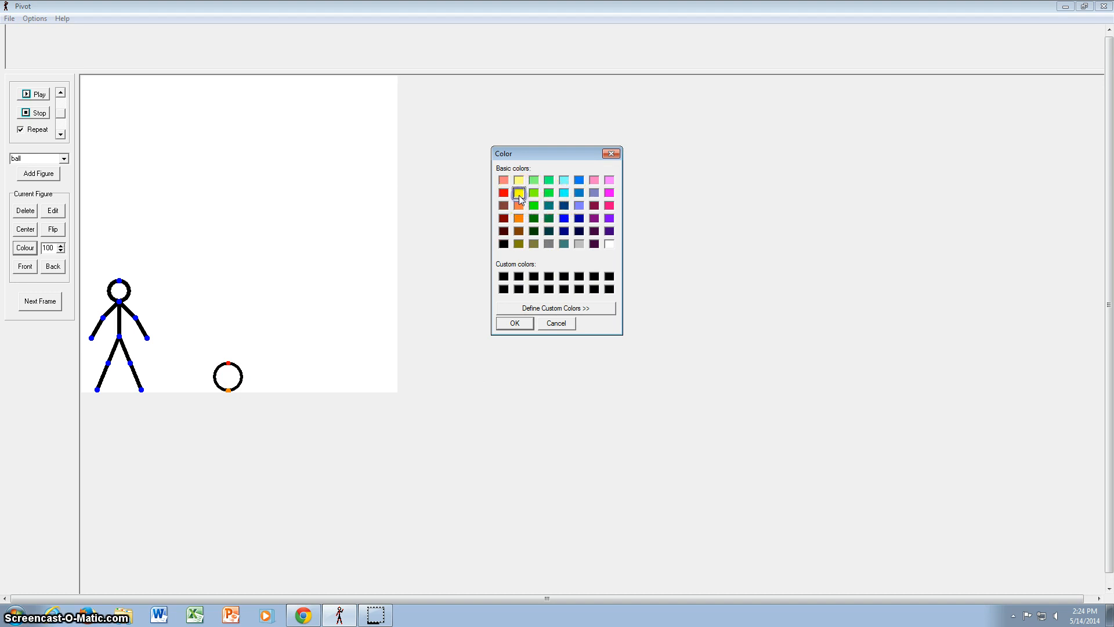
click(512, 325)
- Select the stickman and capture the starting arrangement as the animation's first frame
click(122, 339)
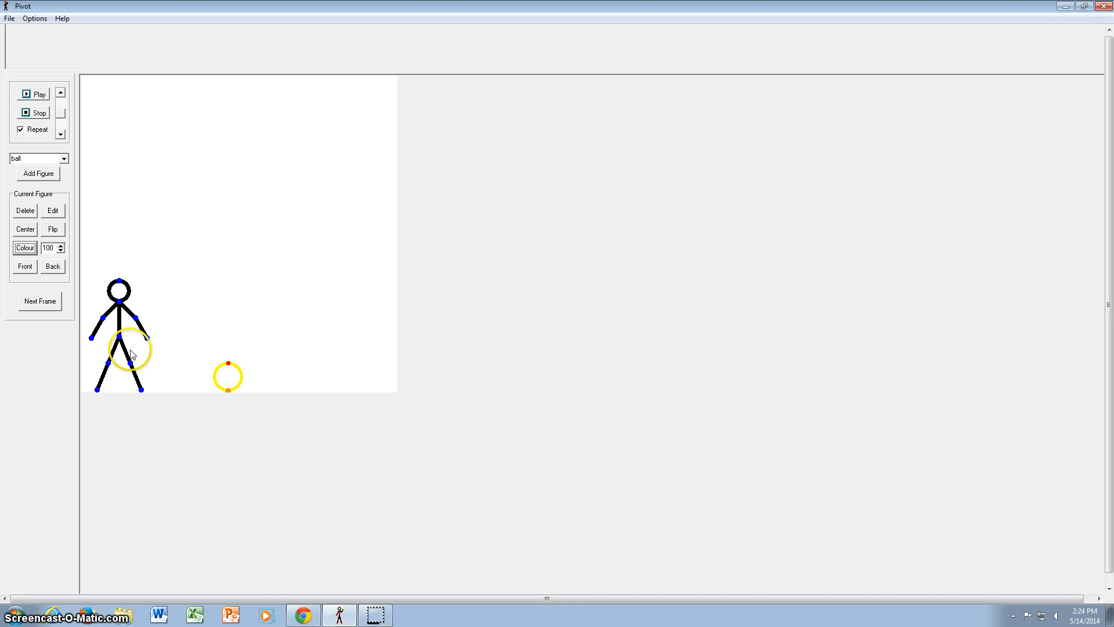
click(119, 336)
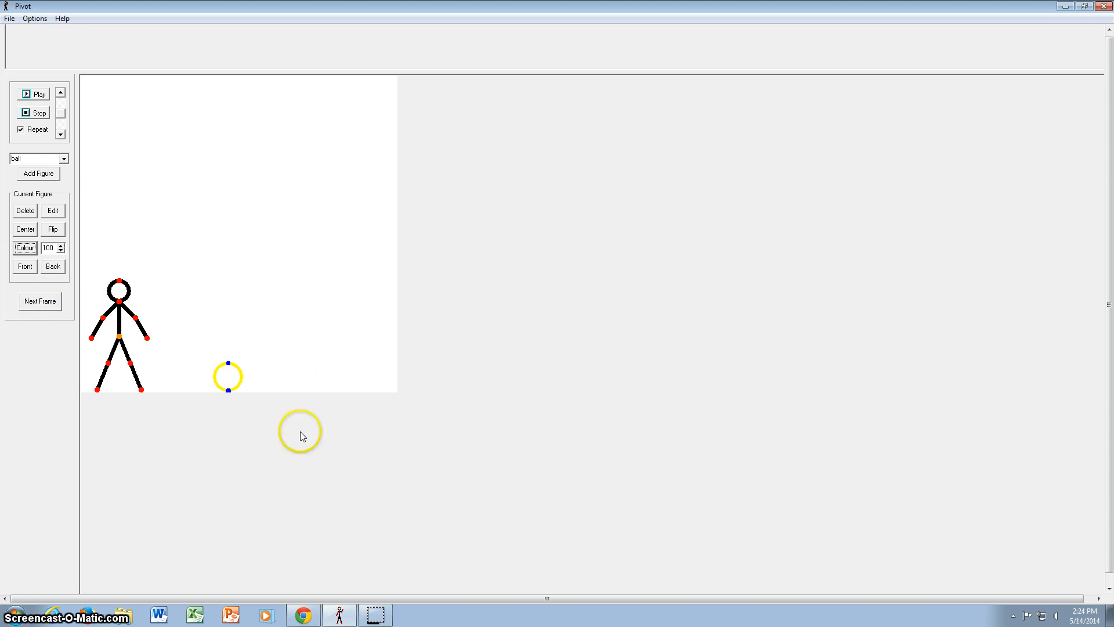
click(47, 306)
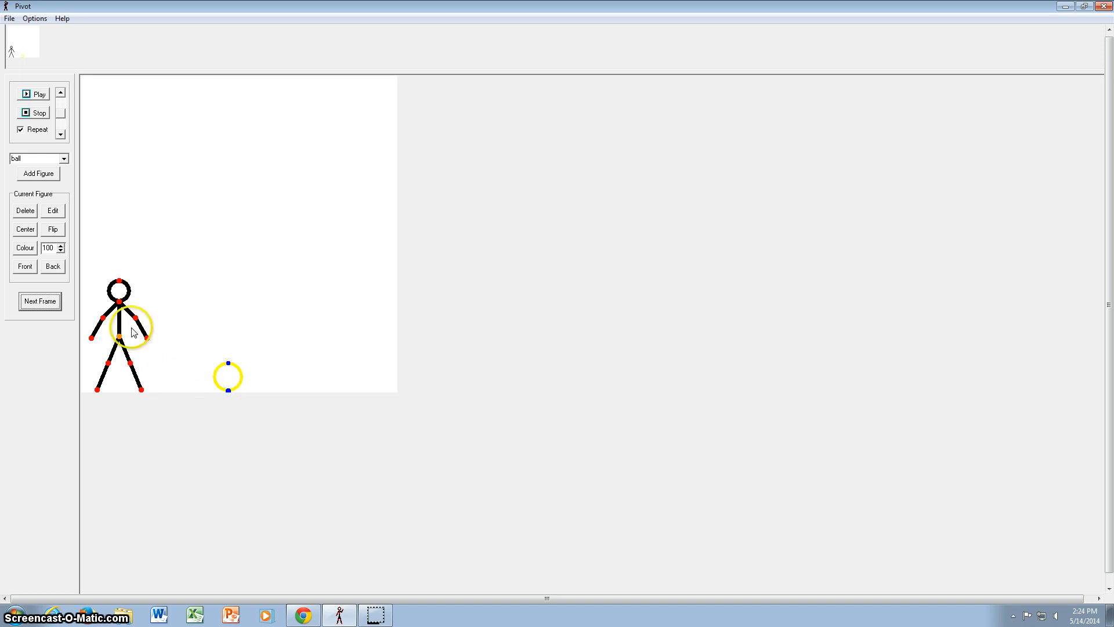
- Bend the stickman's arms and legs into a first walking pose and capture it as the second frame
drag(148, 338, 130, 324)
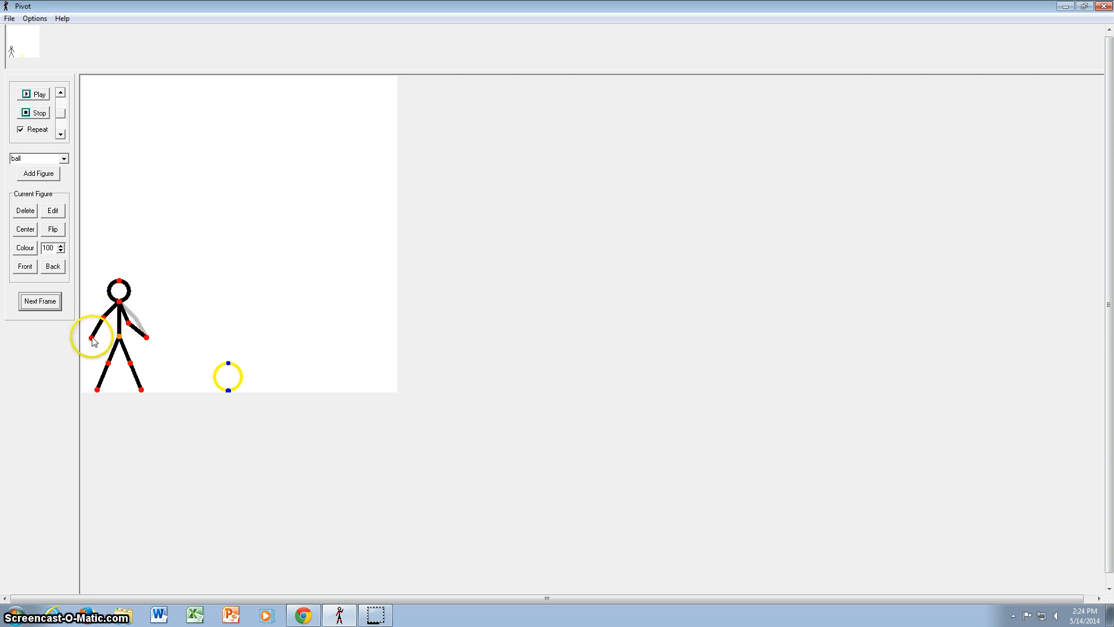
drag(93, 336, 103, 341)
drag(130, 363, 138, 359)
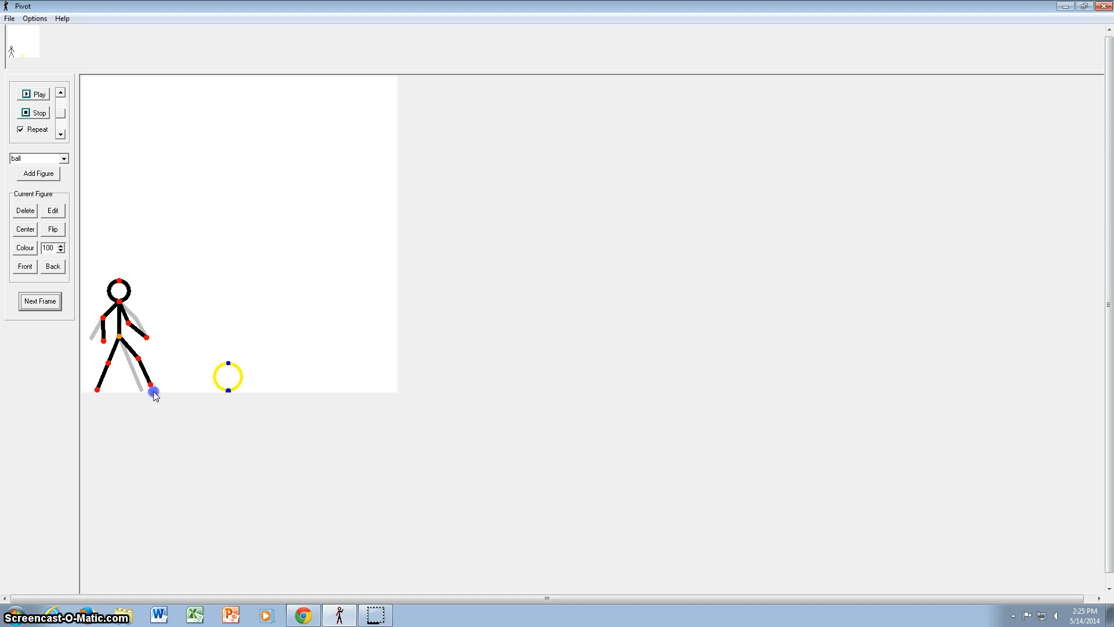
drag(153, 397, 153, 396)
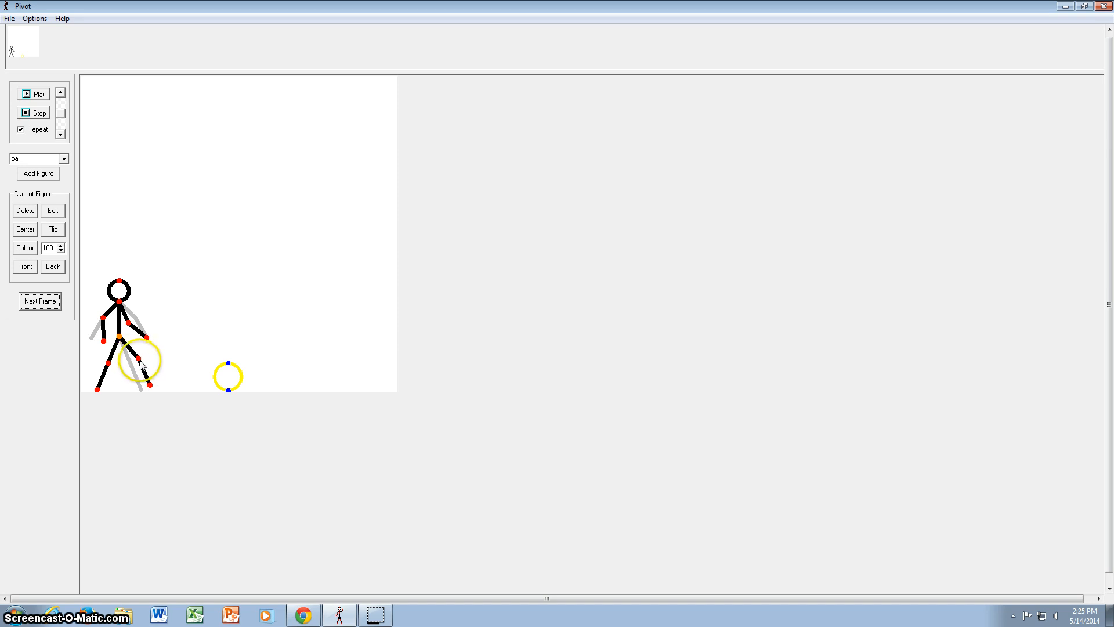
drag(136, 359, 137, 361)
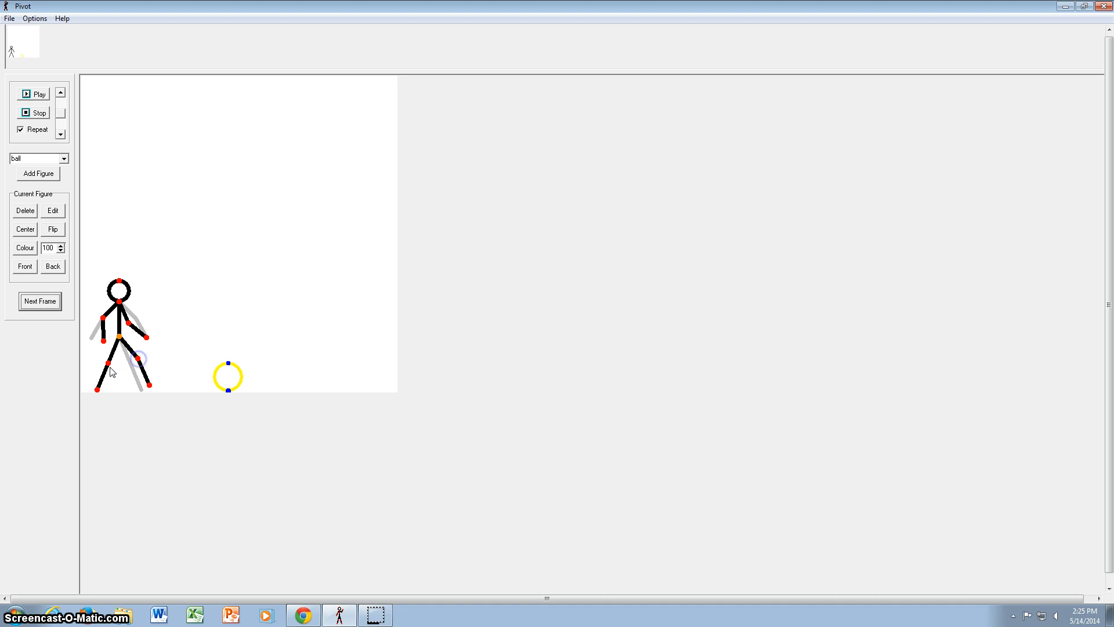
drag(112, 368, 109, 387)
click(112, 392)
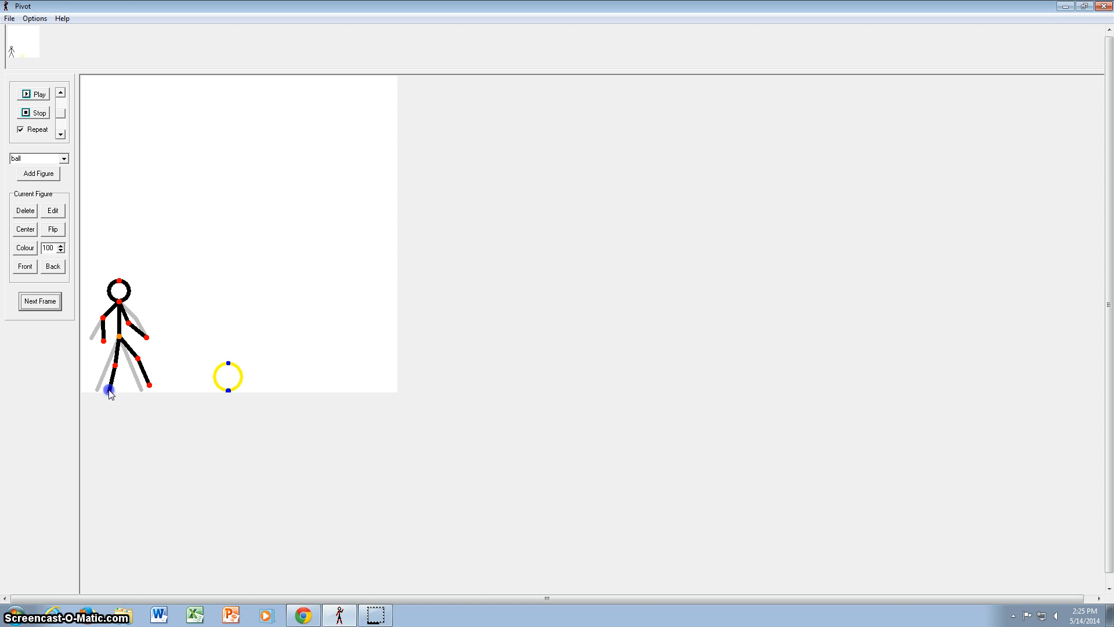
drag(106, 386, 104, 385)
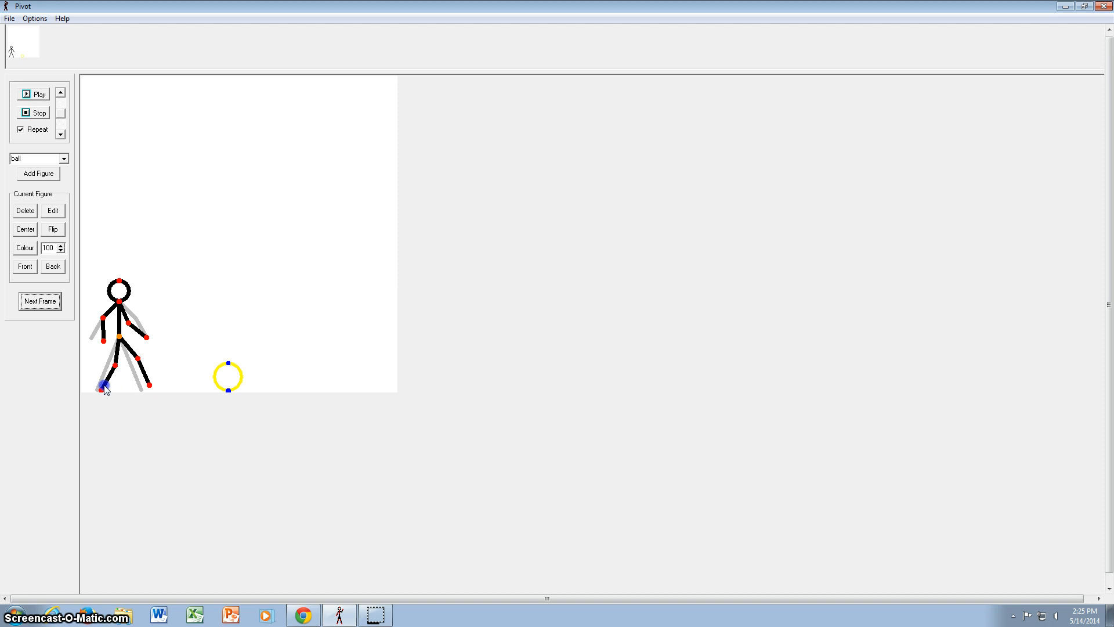
click(139, 358)
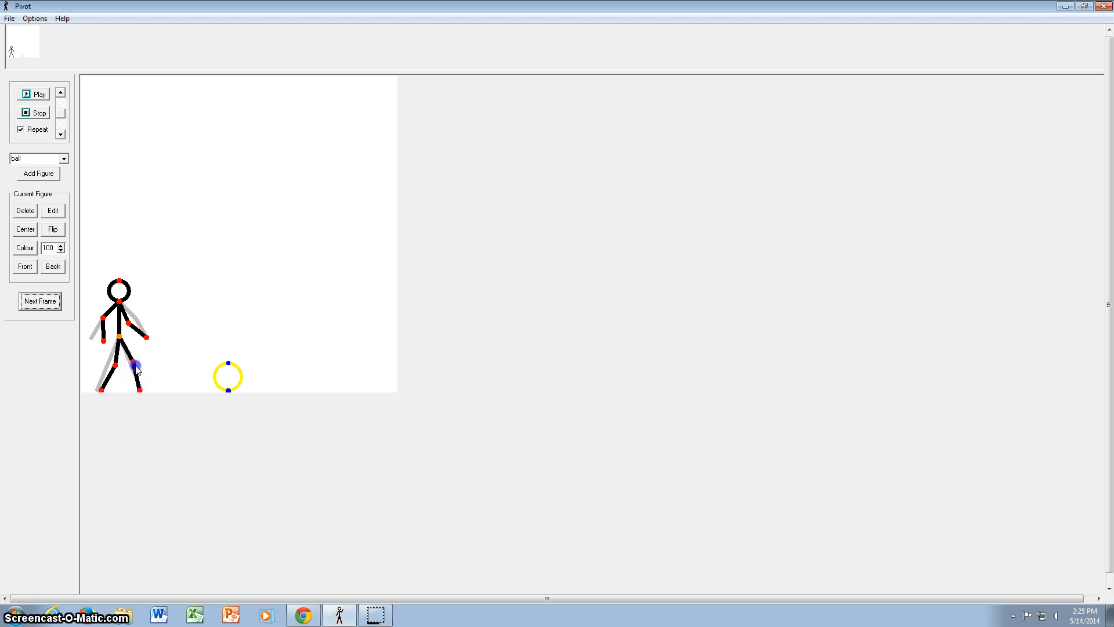
drag(136, 368, 123, 336)
click(40, 301)
- Move the stickman toward the ball in two successive walking poses, capturing them as the third and fourth frames
click(119, 335)
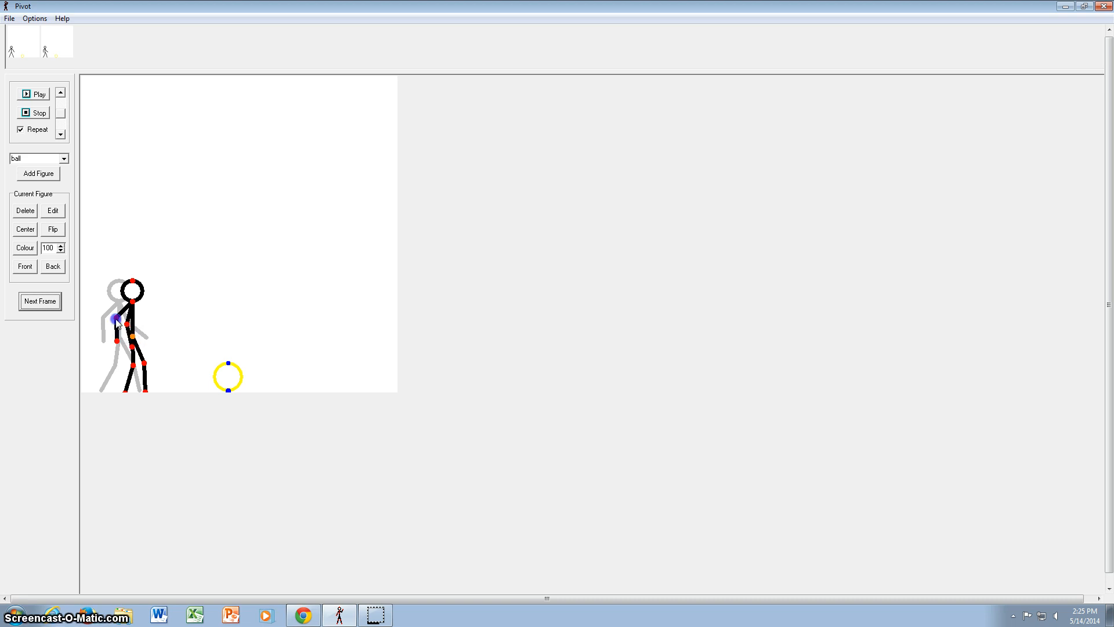
click(45, 301)
drag(133, 340, 154, 338)
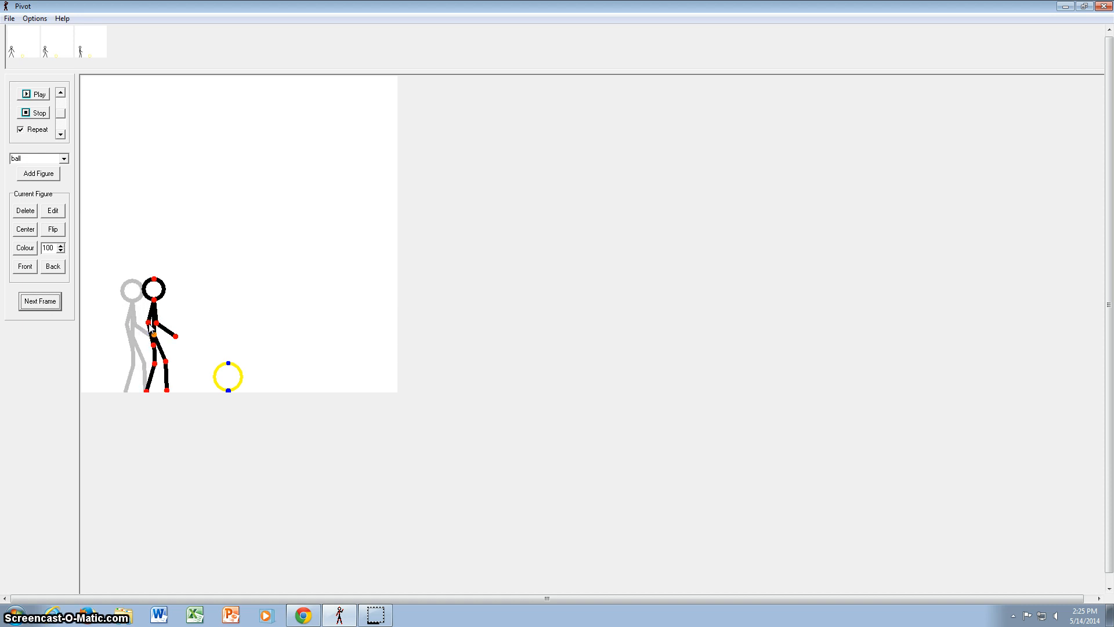
drag(149, 323, 164, 321)
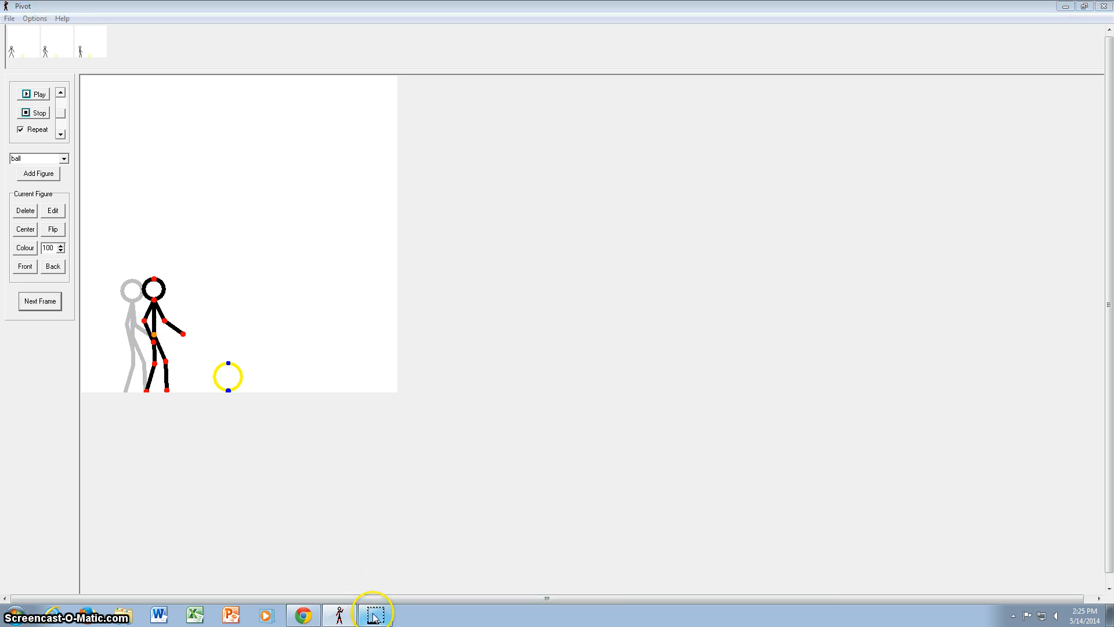
mouse_move(167, 366)
mouse_down()
mouse_move(152, 383)
mouse_move(155, 366)
mouse_move(169, 373)
mouse_up()
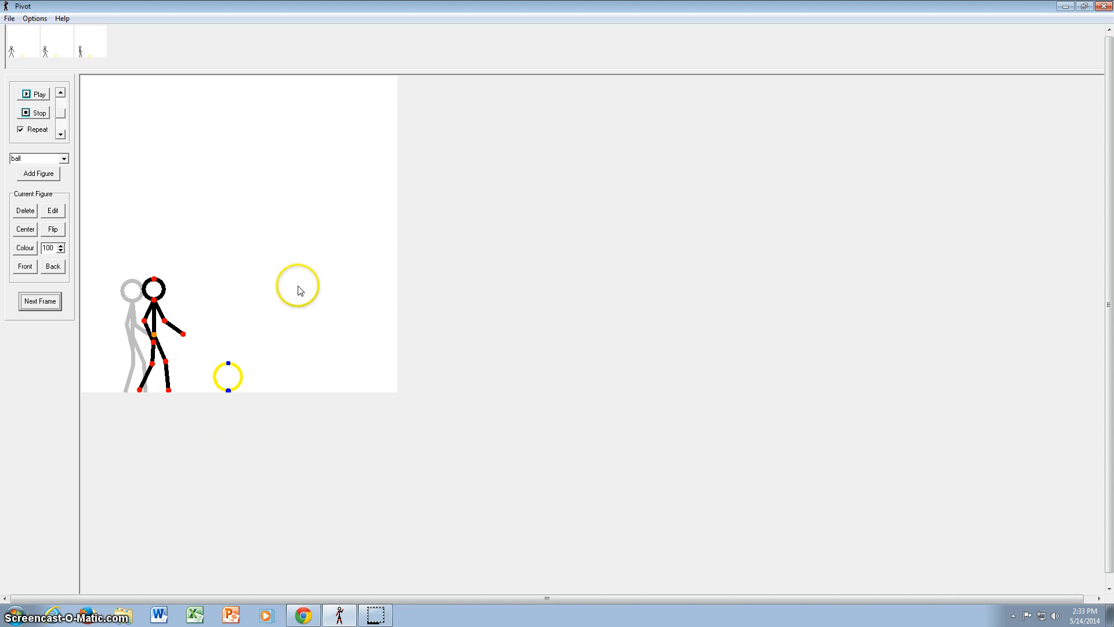
click(40, 301)
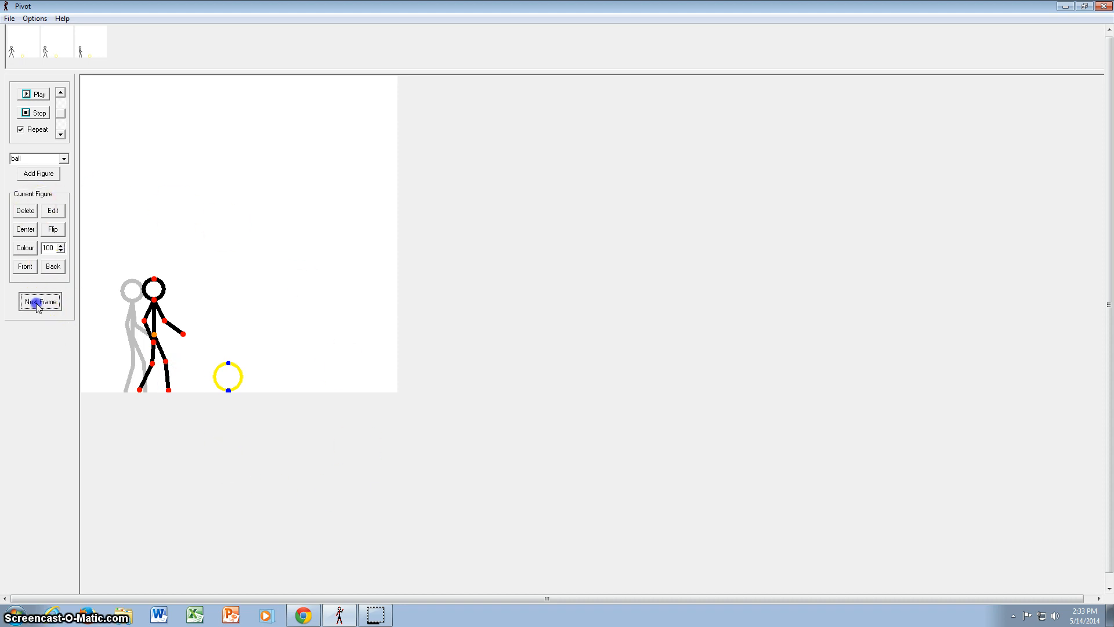
- Advance the stickman another short step, swing its arms and legs into a new stride, and capture the fifth frame
drag(156, 337, 174, 335)
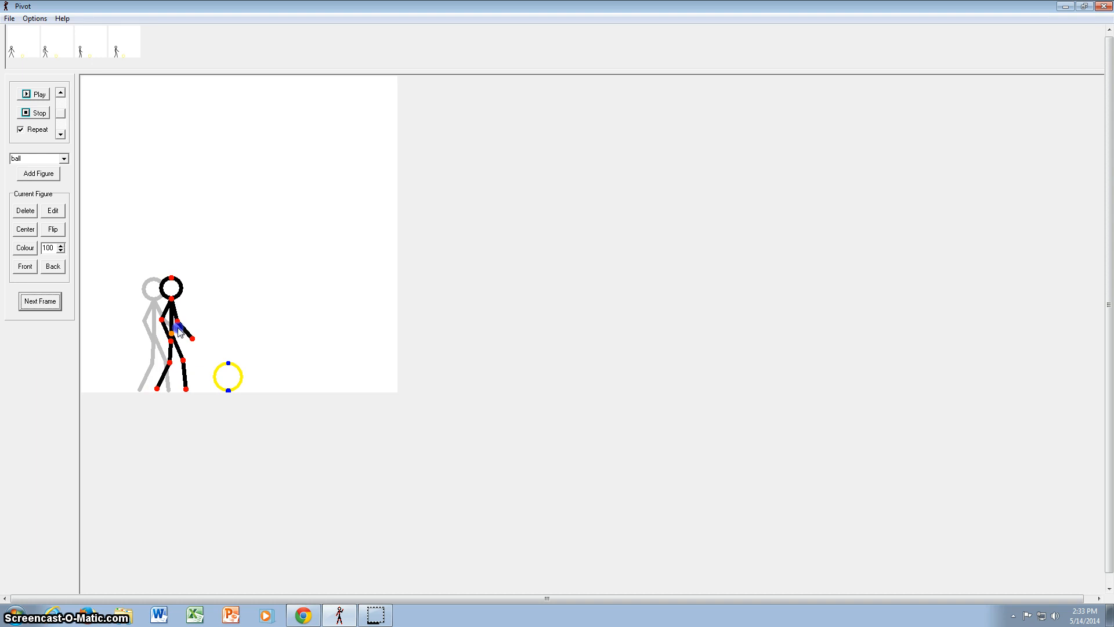
mouse_move(173, 327)
mouse_down()
mouse_move(163, 330)
mouse_move(174, 328)
mouse_up()
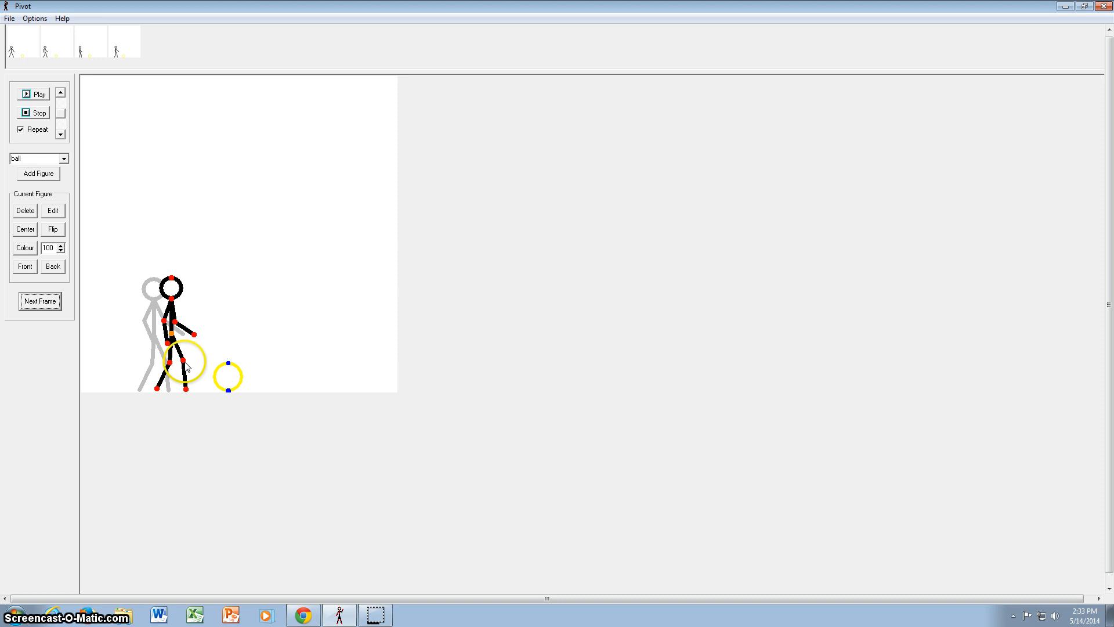
mouse_move(184, 361)
mouse_down()
mouse_move(195, 362)
mouse_move(176, 378)
mouse_move(191, 368)
mouse_up()
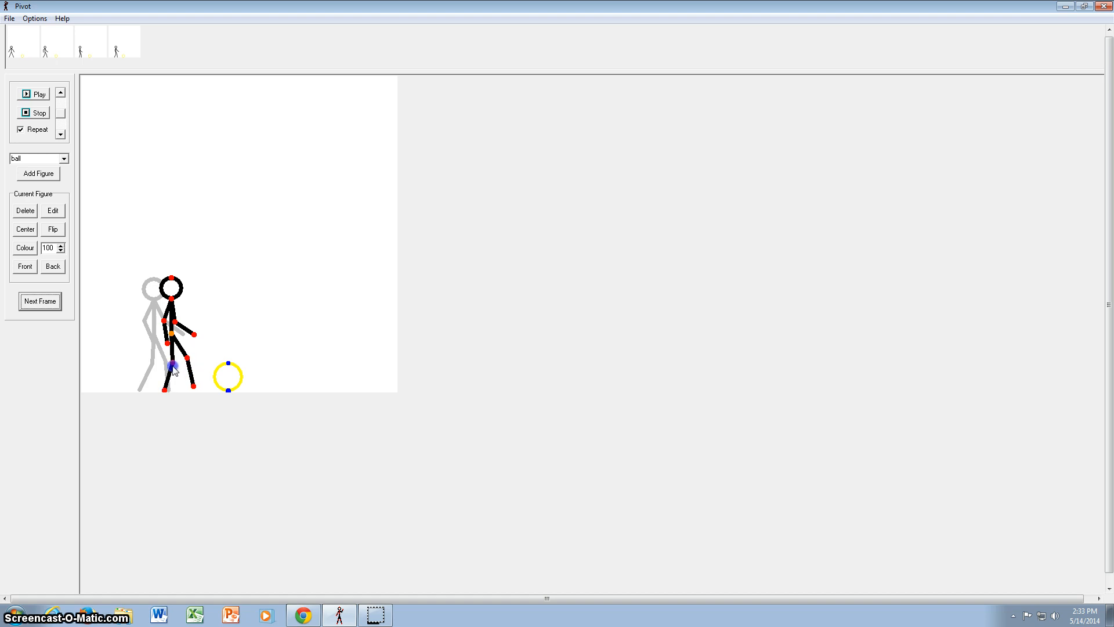
drag(173, 368, 172, 362)
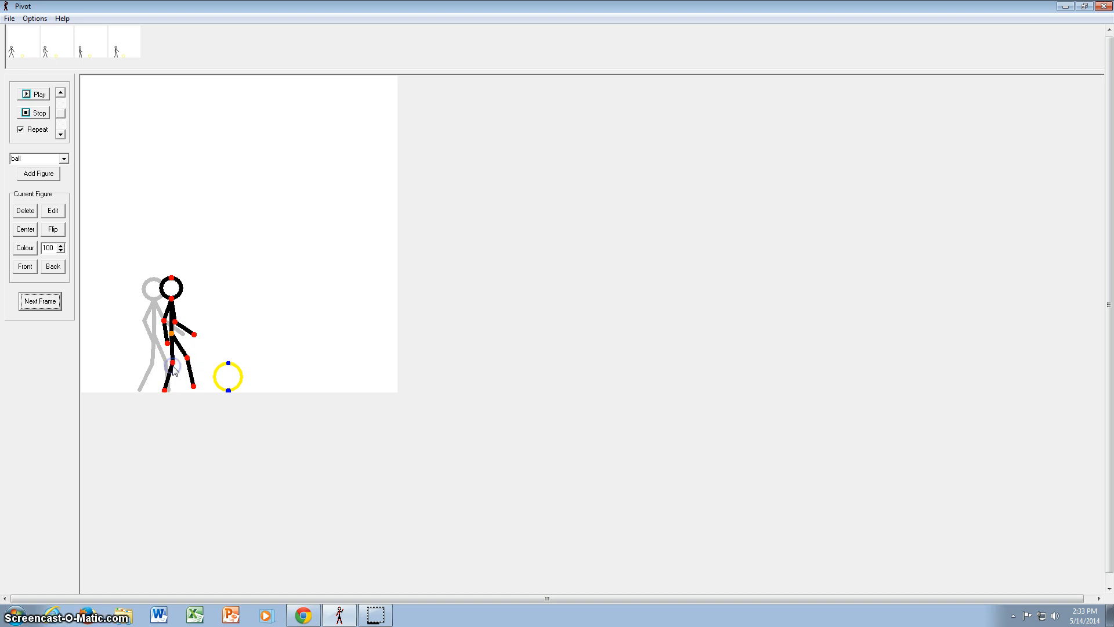
click(41, 302)
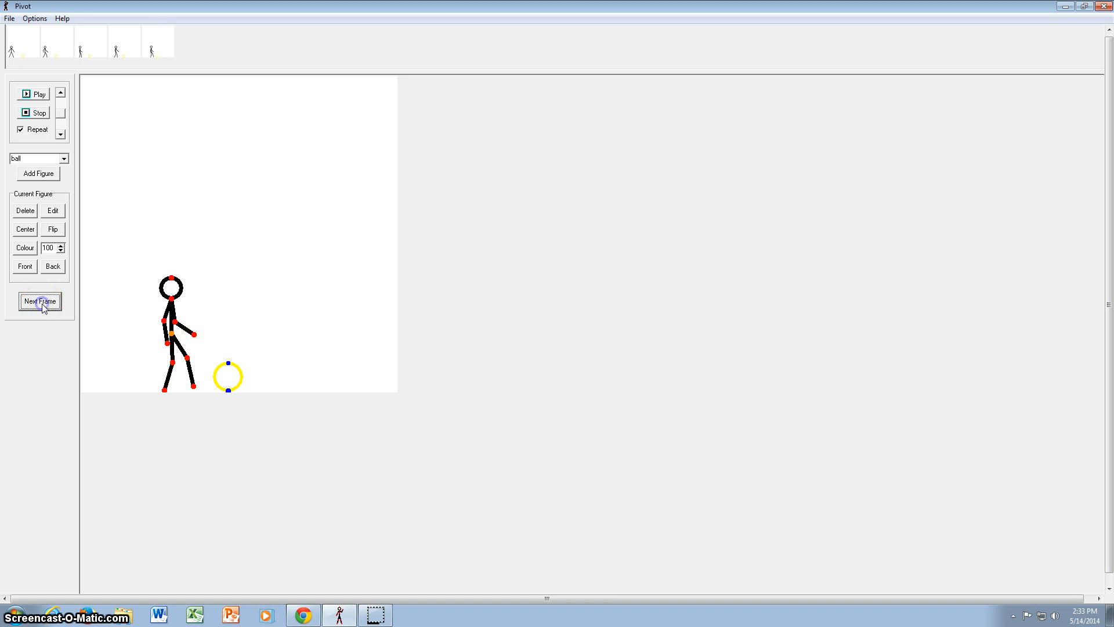
- Bring the stickman within kicking distance of the ball with arms and legs apart, and capture the sixth frame
mouse_move(172, 334)
mouse_down()
mouse_move(202, 357)
mouse_move(194, 326)
mouse_move(180, 324)
mouse_up()
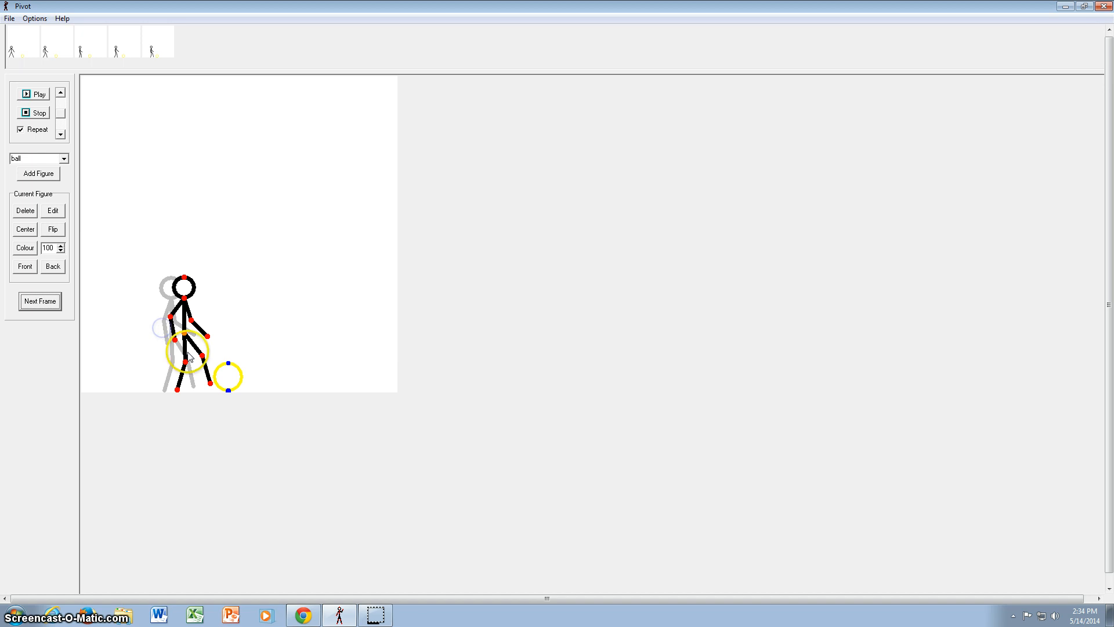
mouse_move(204, 360)
mouse_down()
mouse_move(183, 363)
mouse_move(201, 361)
mouse_up()
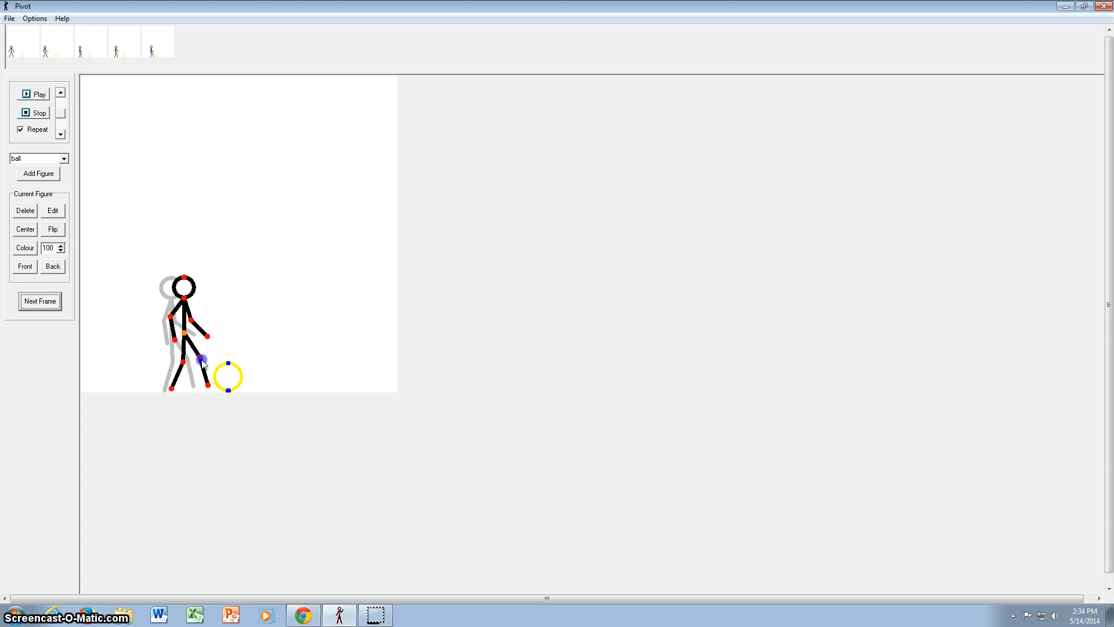
click(42, 301)
- Swing the stickman's front leg into a kick with the ball lifted just ahead of the foot, and capture the seventh frame
drag(201, 329, 207, 338)
click(175, 340)
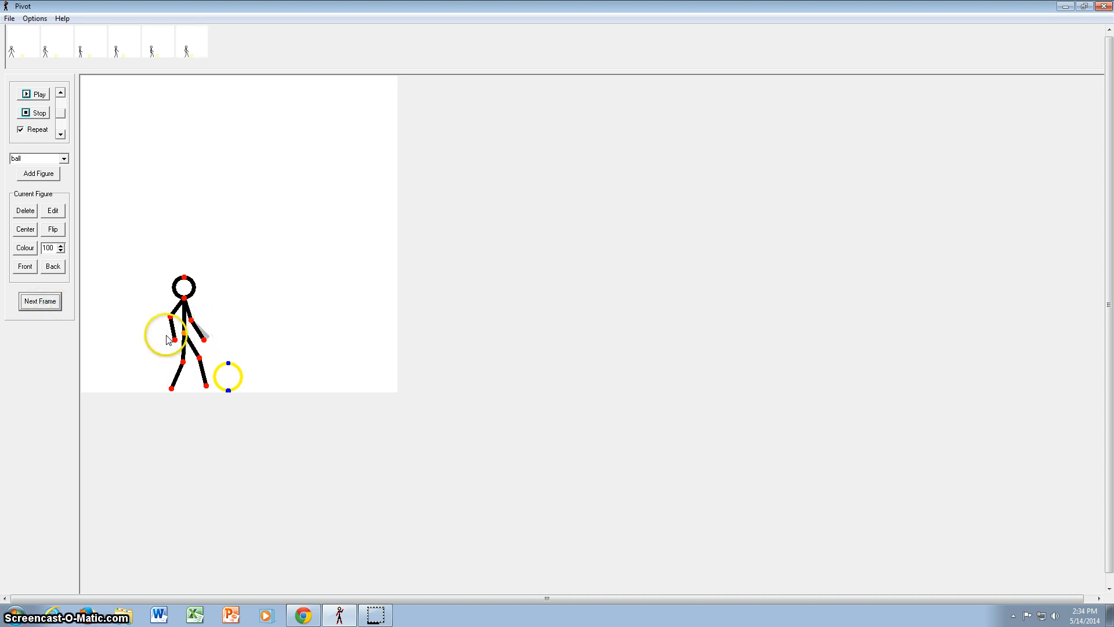
drag(176, 340, 184, 336)
drag(207, 385, 222, 365)
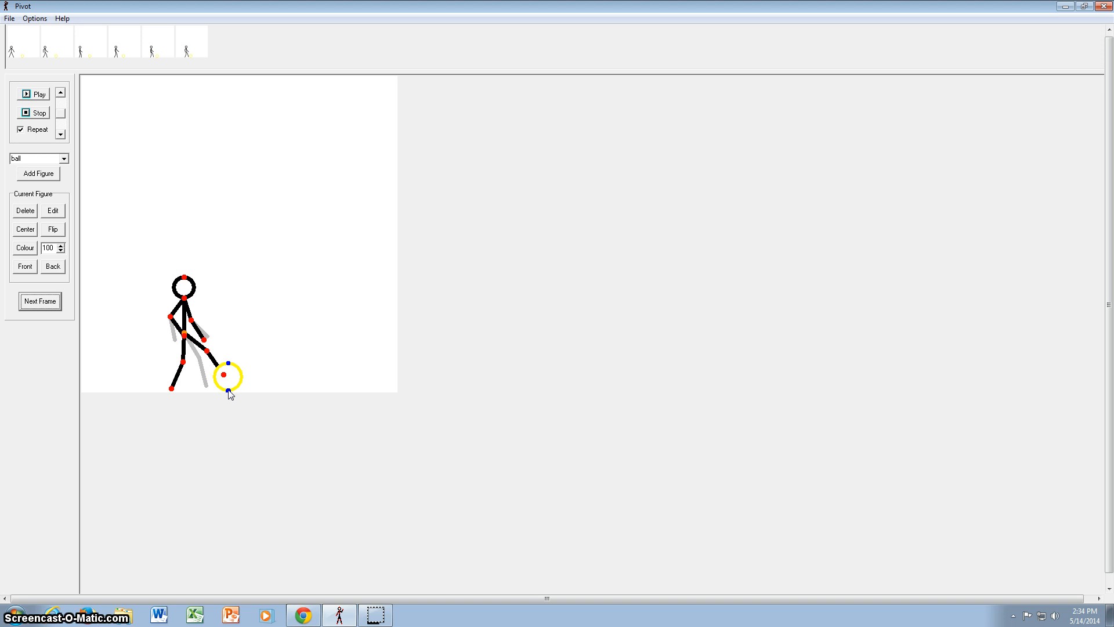
drag(242, 377, 248, 369)
click(45, 305)
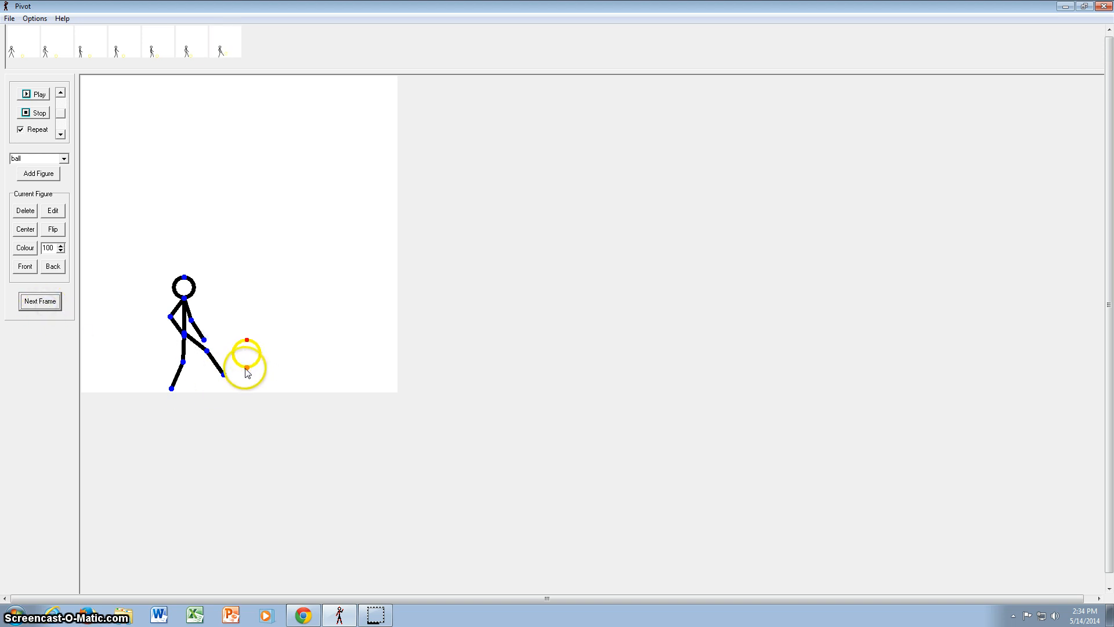
- Fly the ball further up and away while the stickman's kicking leg and rear arm come back down, and capture the eighth frame
drag(246, 369, 281, 337)
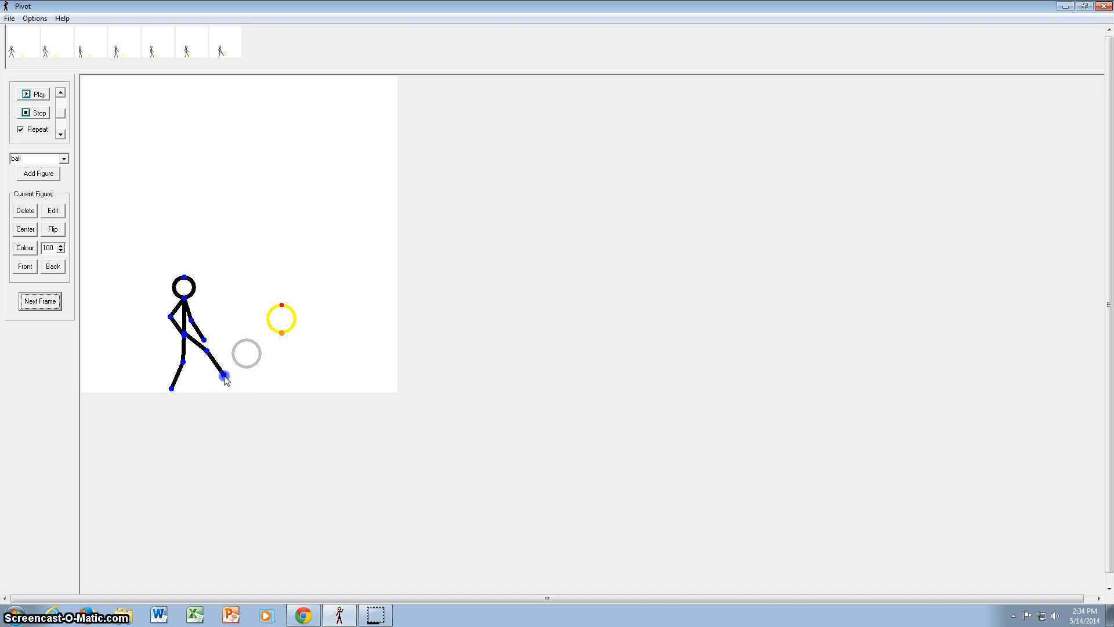
click(226, 377)
drag(208, 352, 210, 369)
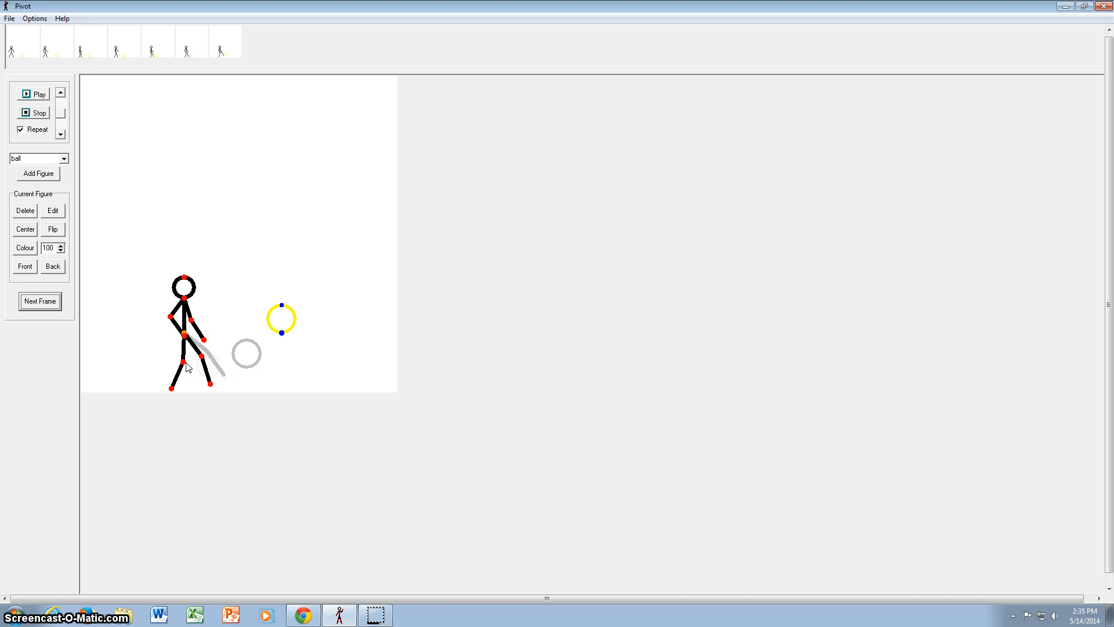
click(210, 383)
drag(210, 385, 199, 357)
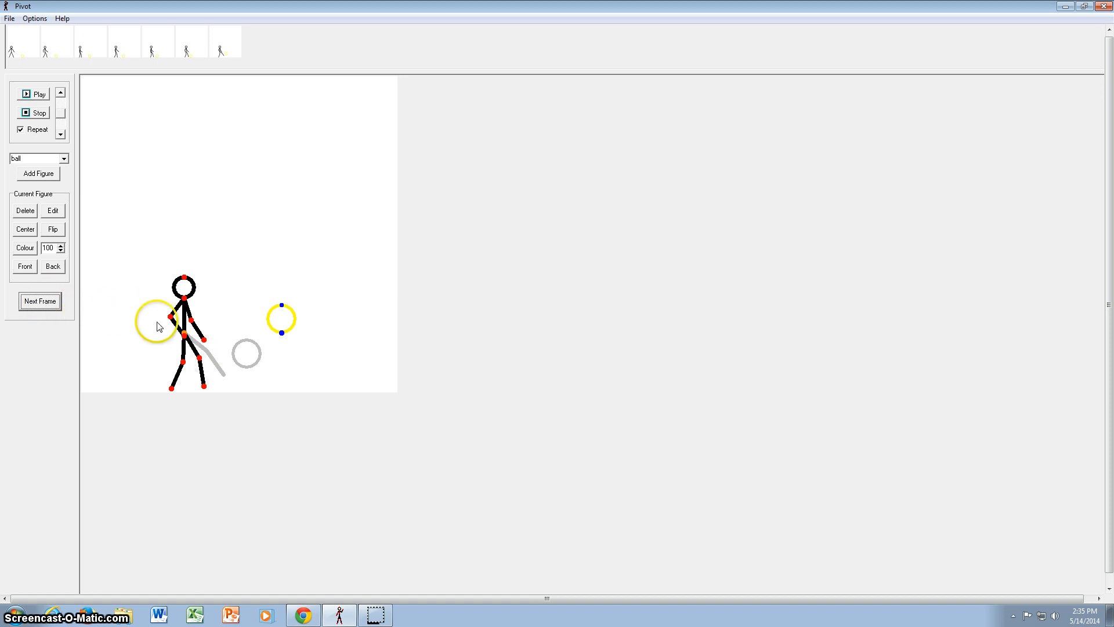
mouse_move(187, 344)
mouse_down()
mouse_move(176, 342)
mouse_move(199, 323)
mouse_move(192, 318)
mouse_move(208, 349)
mouse_up()
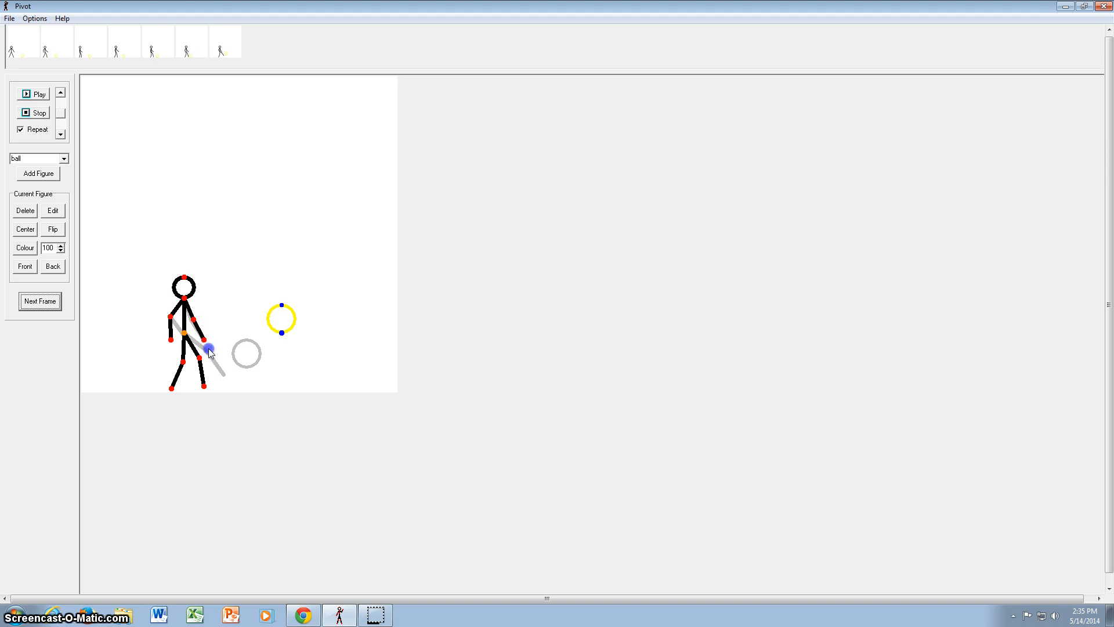
click(53, 307)
- Continue the ball's rising flight, spread the stickman's rear leg and both arms outward, and capture the ninth frame
drag(286, 337, 323, 307)
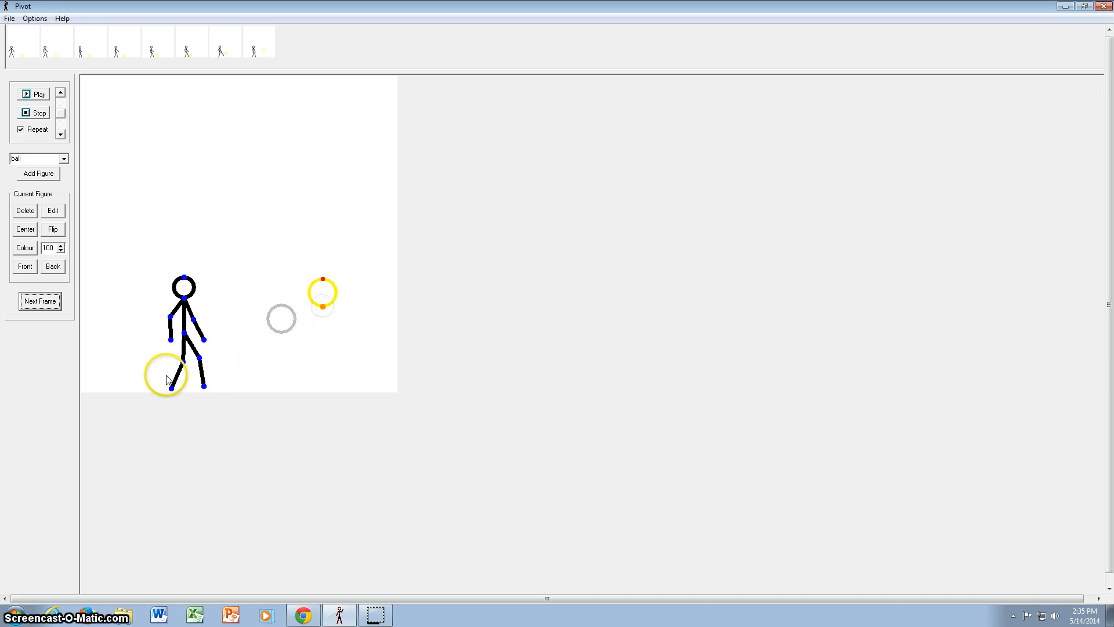
drag(183, 367, 167, 388)
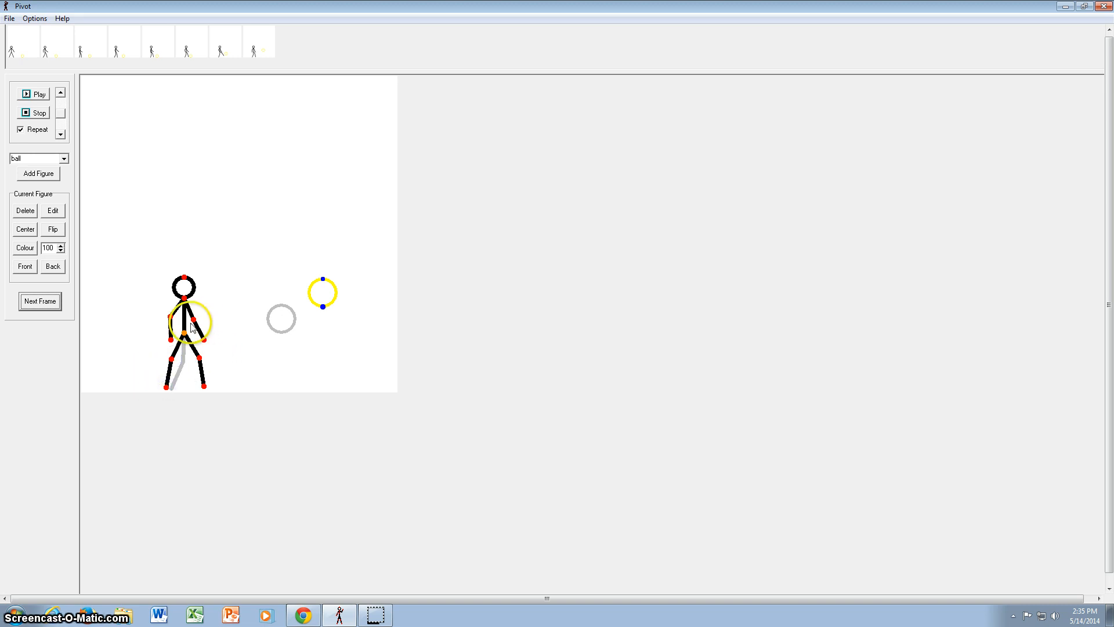
drag(196, 322, 221, 306)
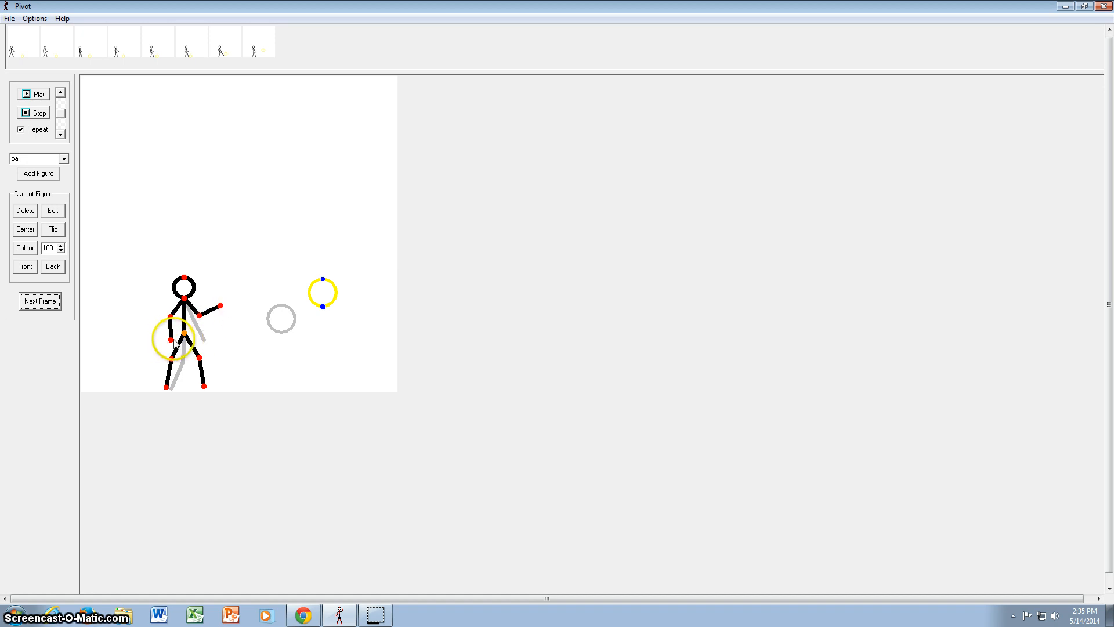
drag(171, 339, 154, 335)
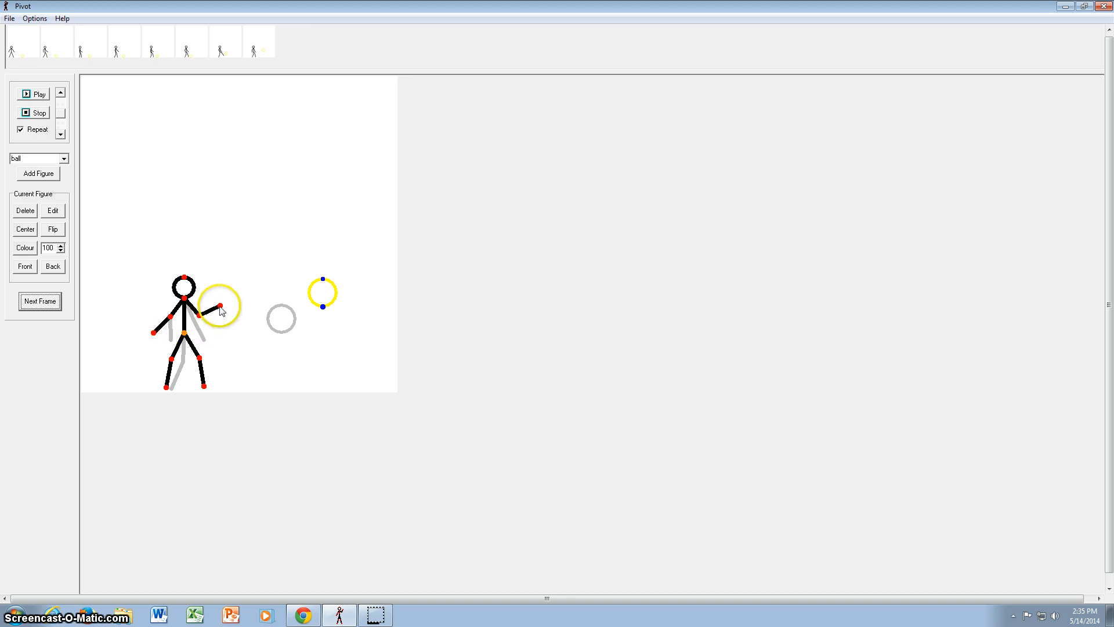
drag(221, 307, 216, 336)
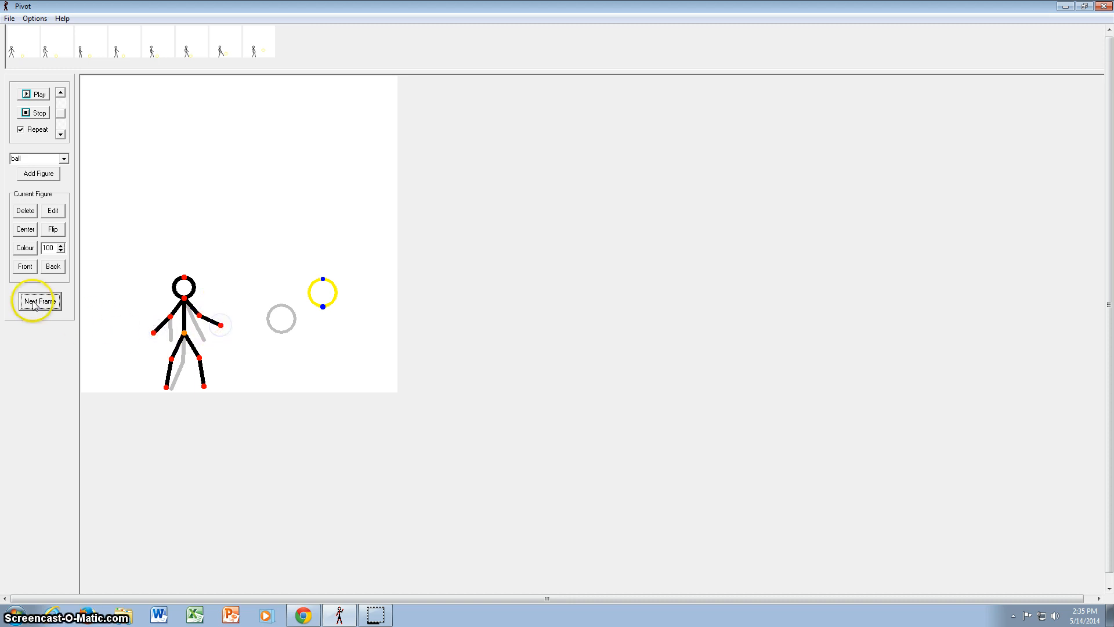
click(40, 301)
- Carry the ball up near the canvas's right edge, raise both of the stickman's forearms, and capture the tenth frame
drag(326, 316, 372, 279)
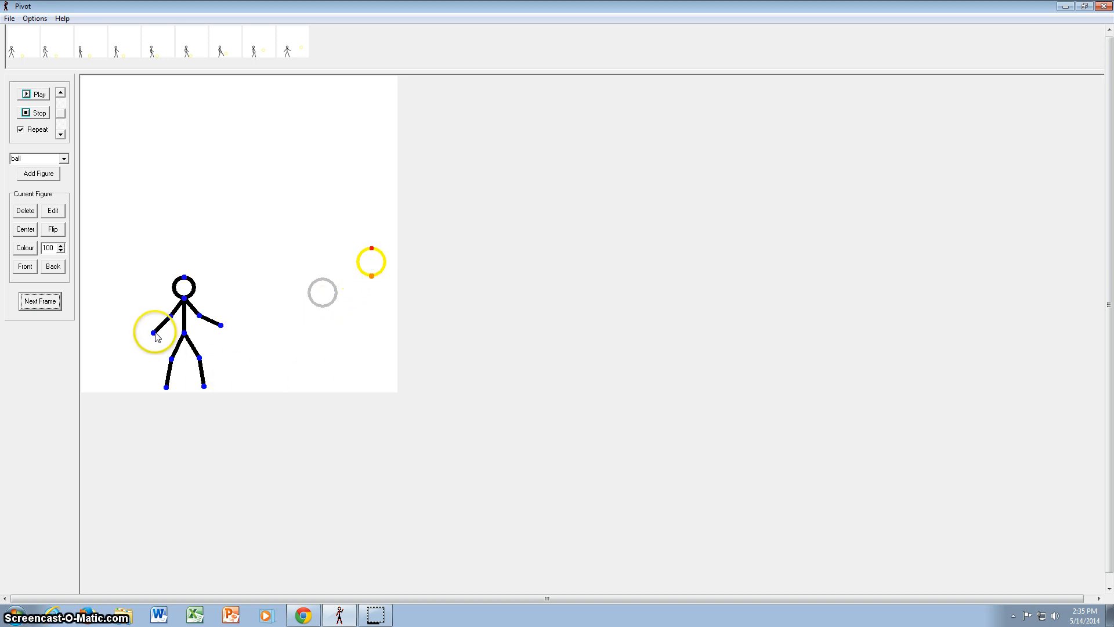
drag(153, 333, 148, 309)
click(221, 325)
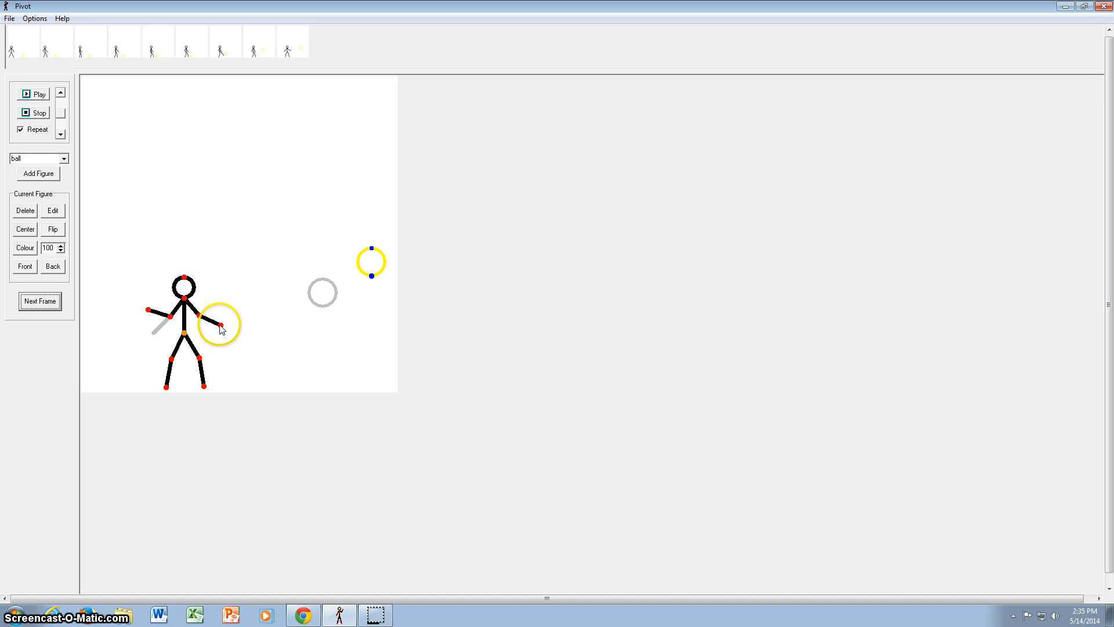
drag(221, 326, 223, 320)
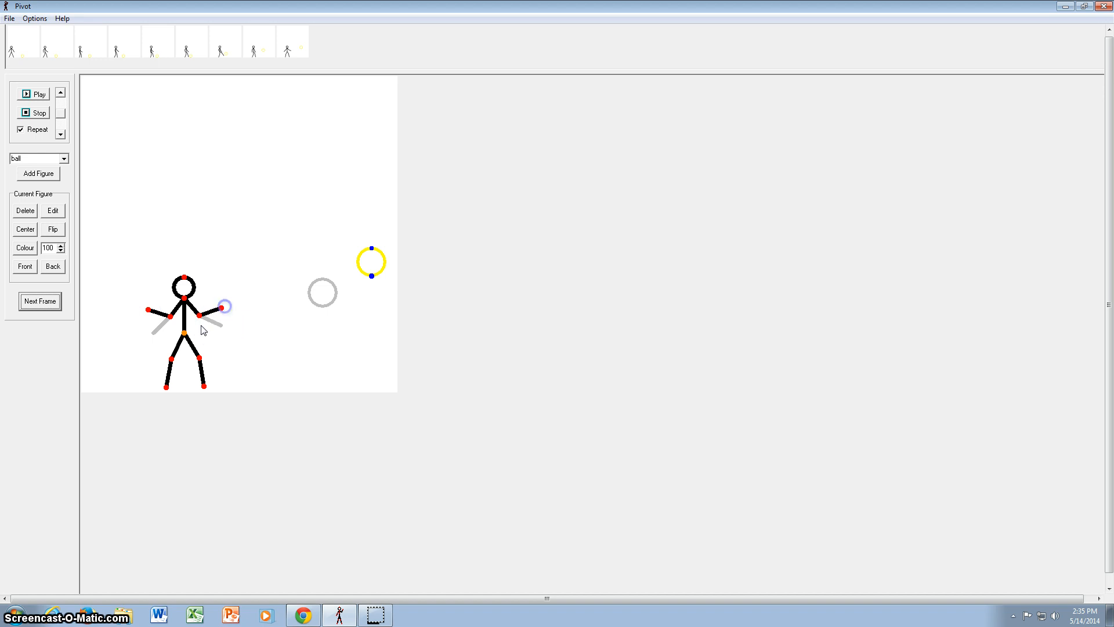
click(38, 301)
- Move the ball off the canvas, lift the stickman slightly with both arms raised in celebration, and capture the eleventh frame
click(382, 290)
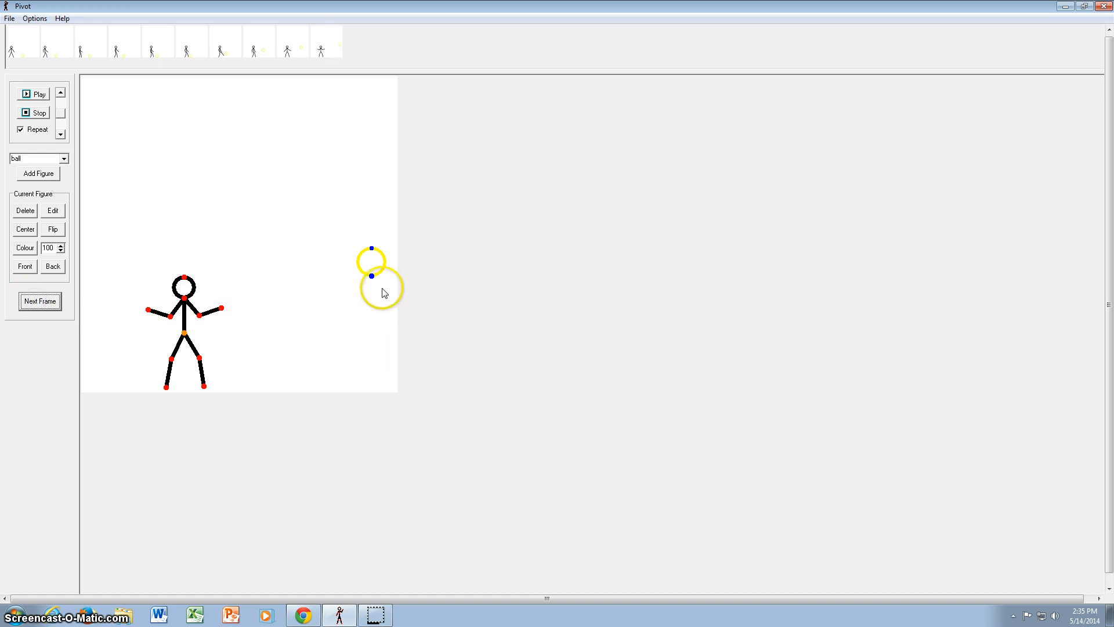
drag(372, 276, 419, 252)
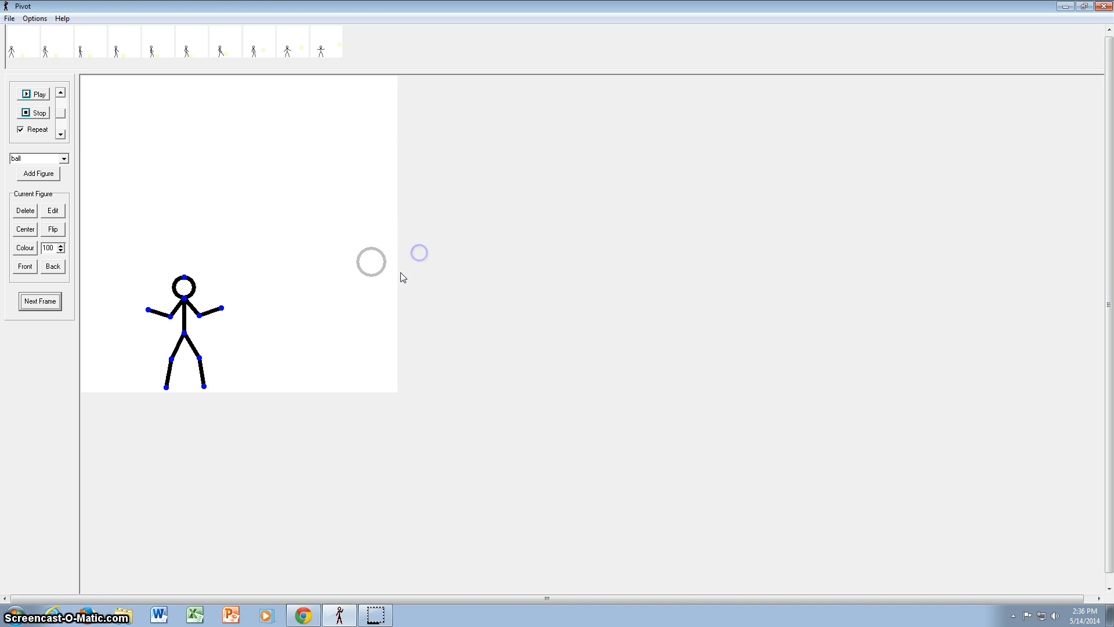
click(184, 338)
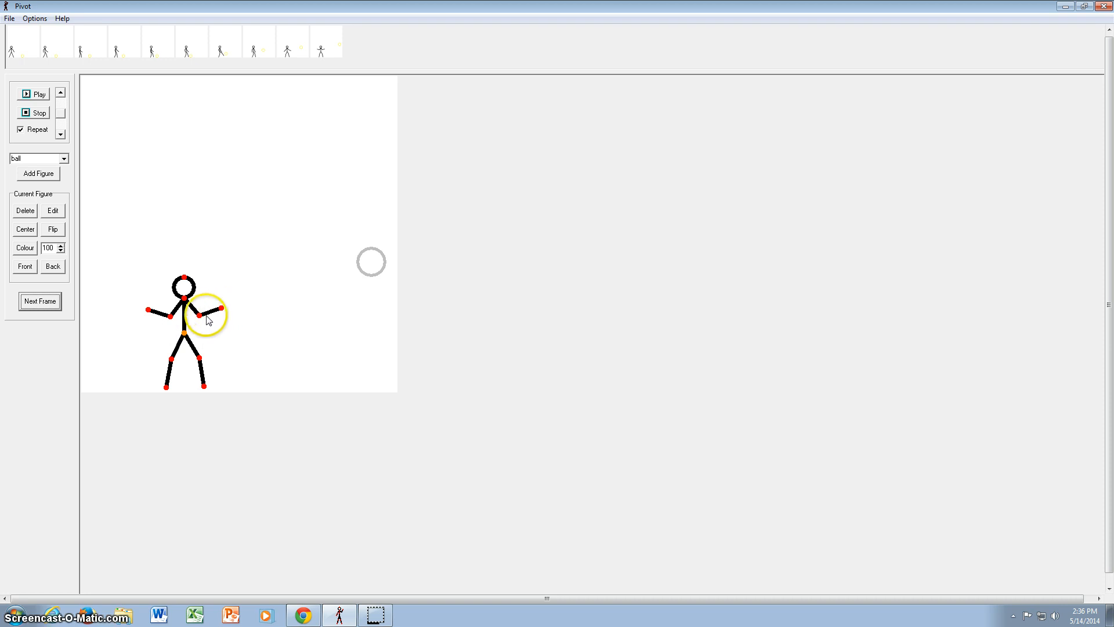
drag(199, 316, 170, 313)
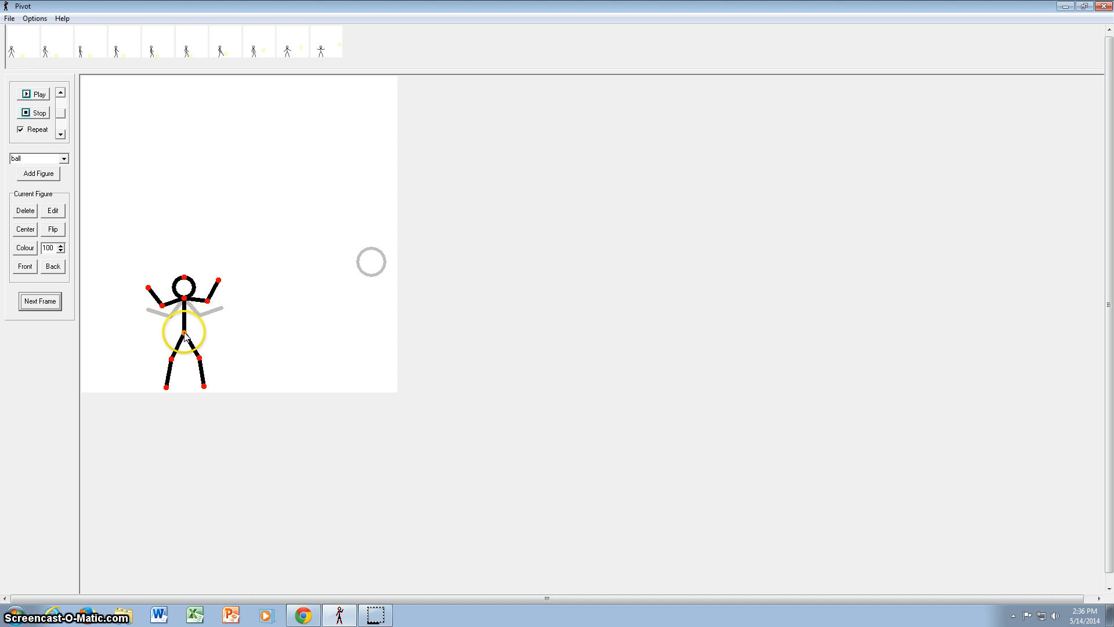
drag(185, 331, 184, 325)
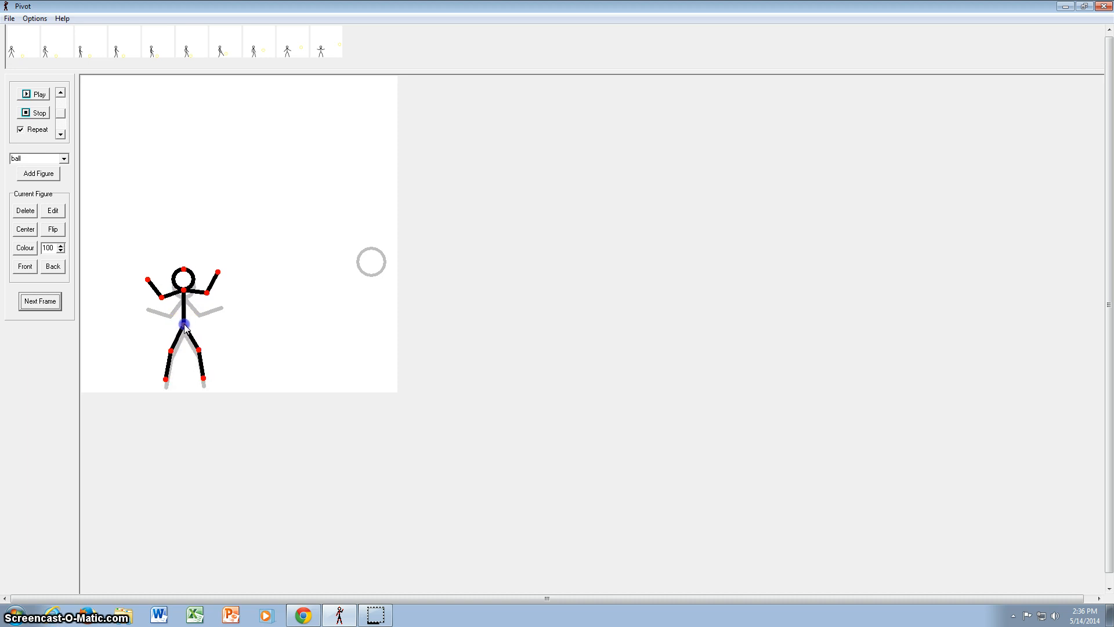
click(42, 300)
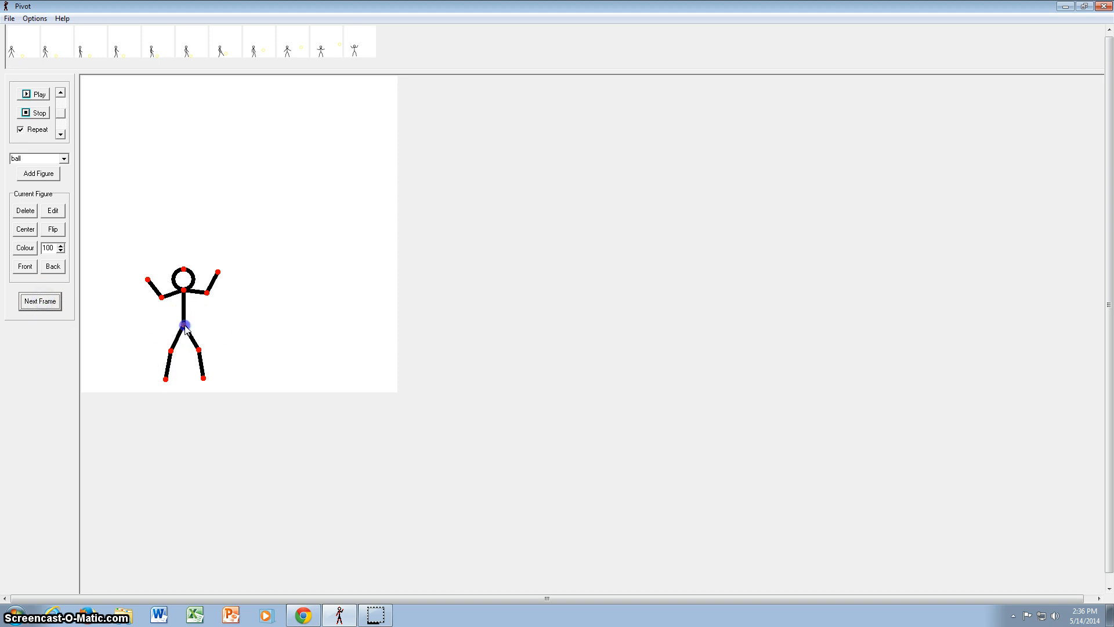
- Raise the celebrating stickman higher in two small increments, capturing them as the twelfth and thirteenth frames of the jump
drag(184, 326, 185, 316)
click(40, 301)
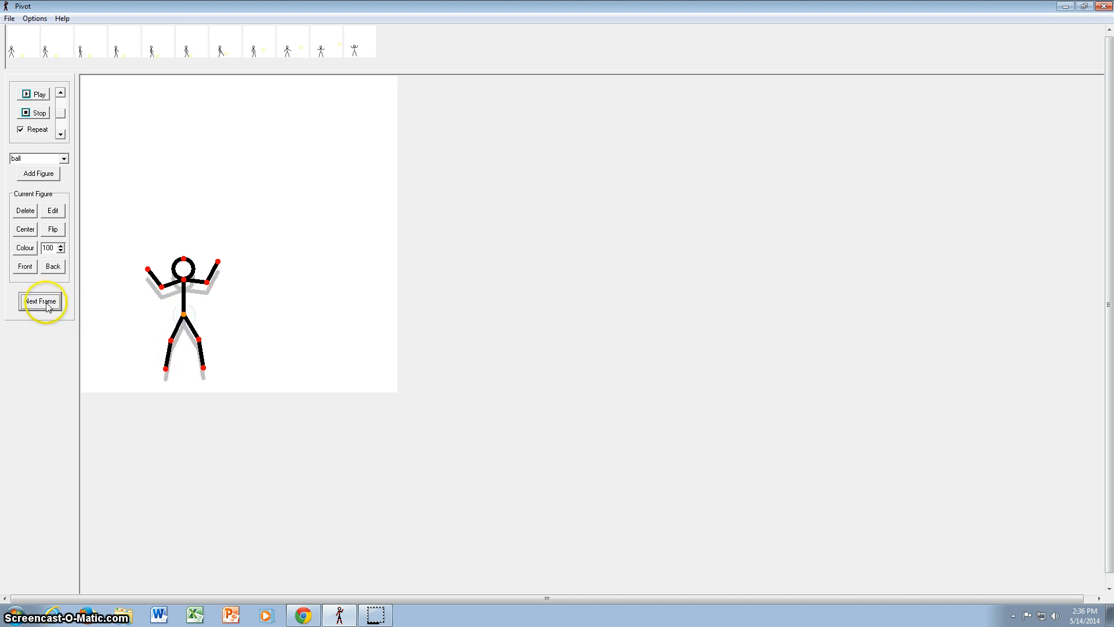
drag(185, 311, 183, 302)
click(40, 301)
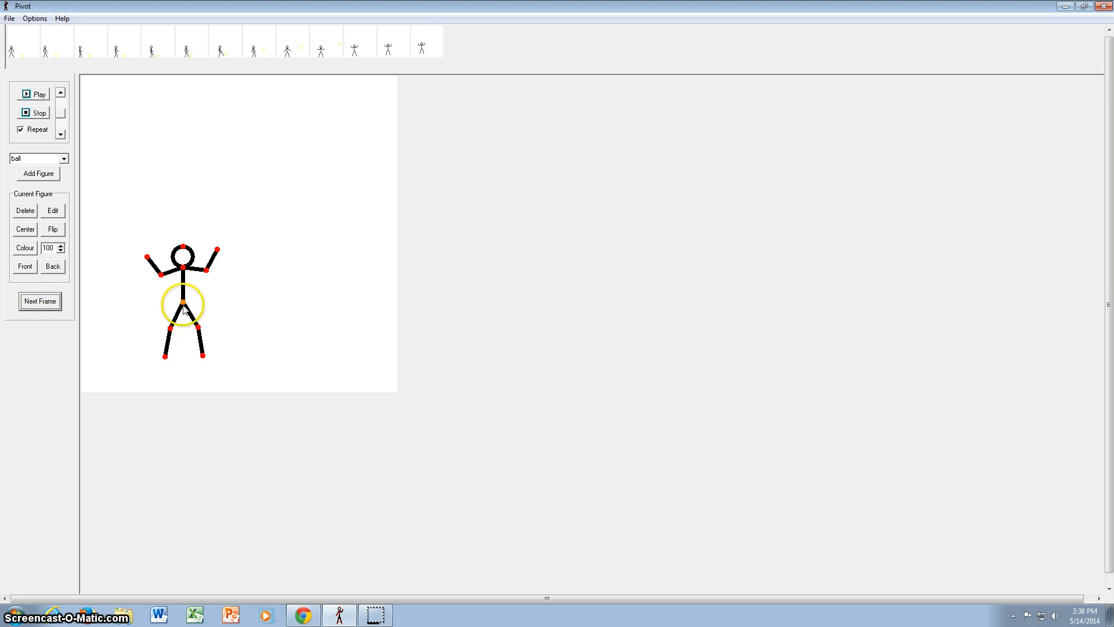
- Lower the celebrating stickman back to the ground in three small increments, capturing them as the fourteenth, fifteenth and sixteenth frames
drag(183, 304, 183, 315)
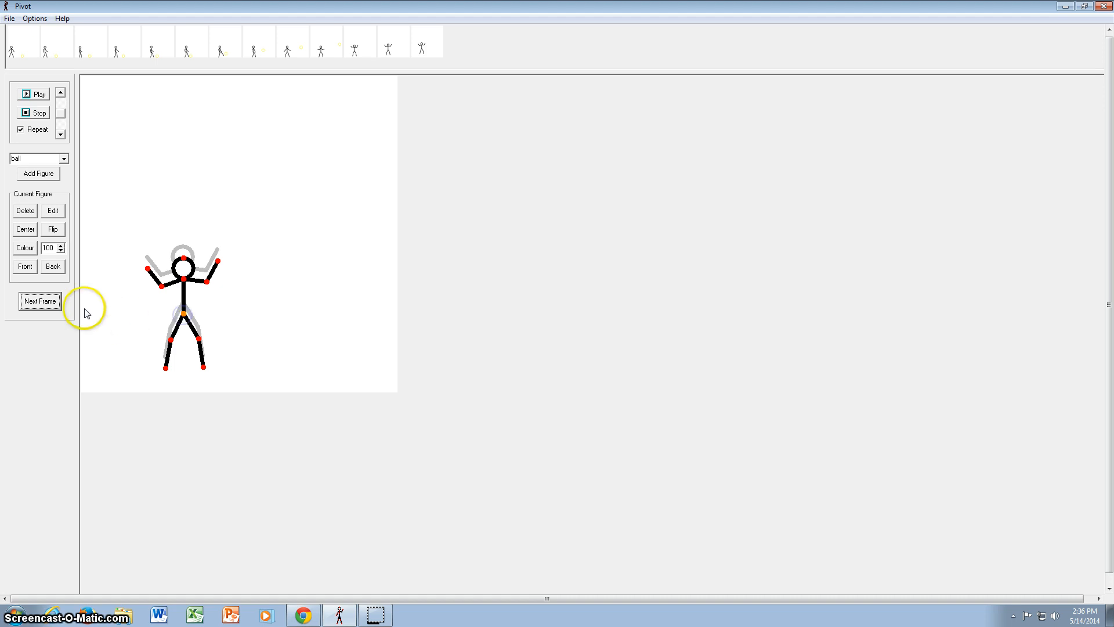
click(40, 301)
drag(183, 313, 184, 325)
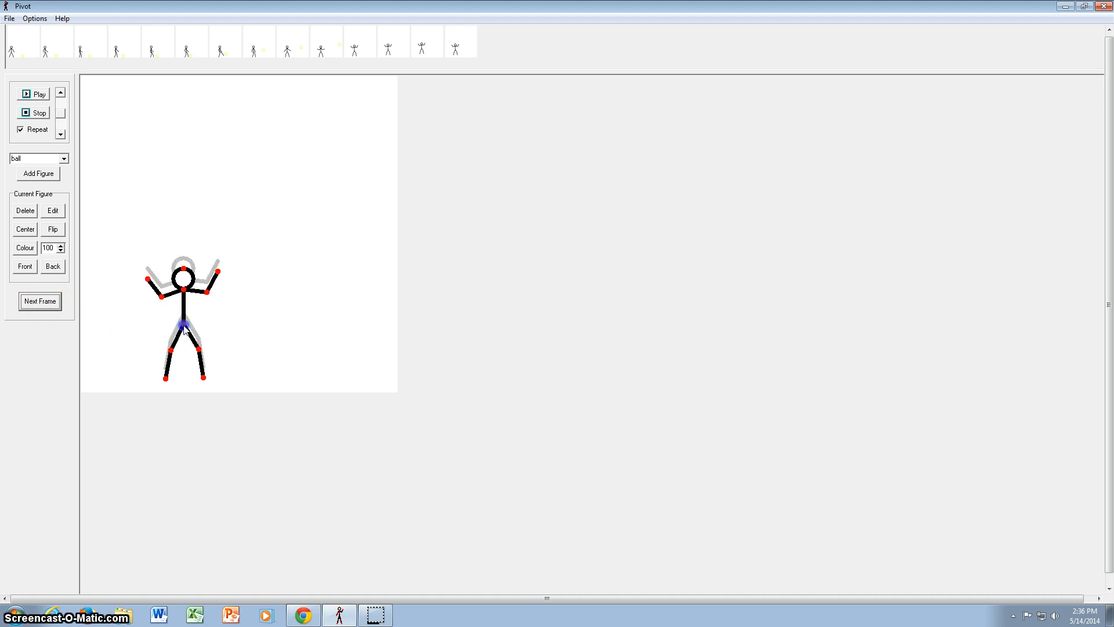
click(41, 301)
drag(183, 325, 184, 332)
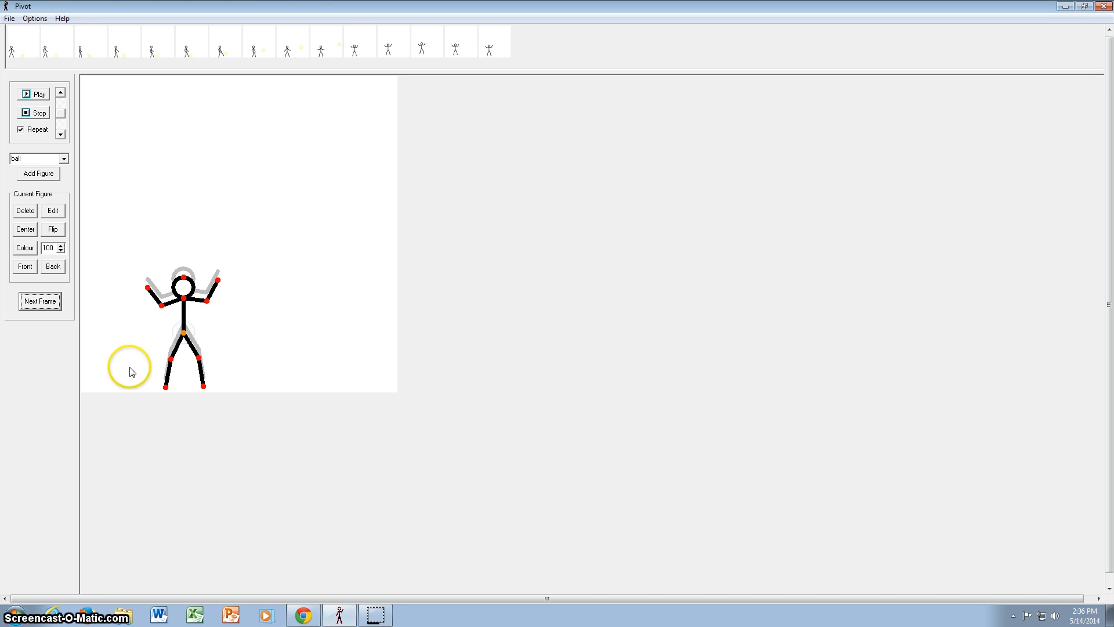
click(46, 302)
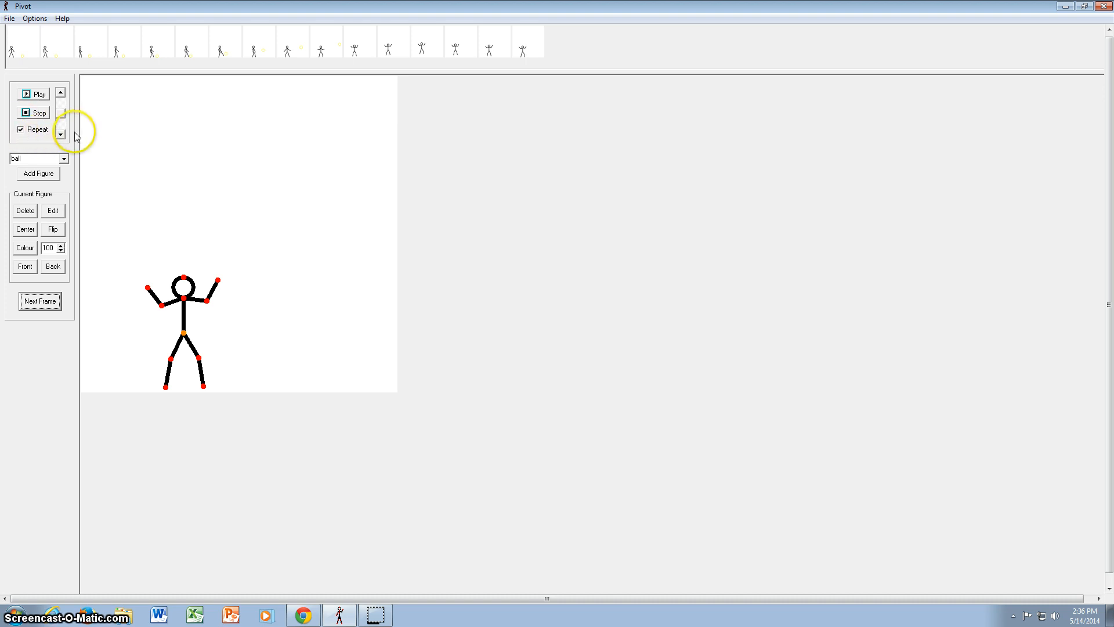
- Preview the finished animation, stop the looping playback, and replay it with Repeat turned off
click(34, 95)
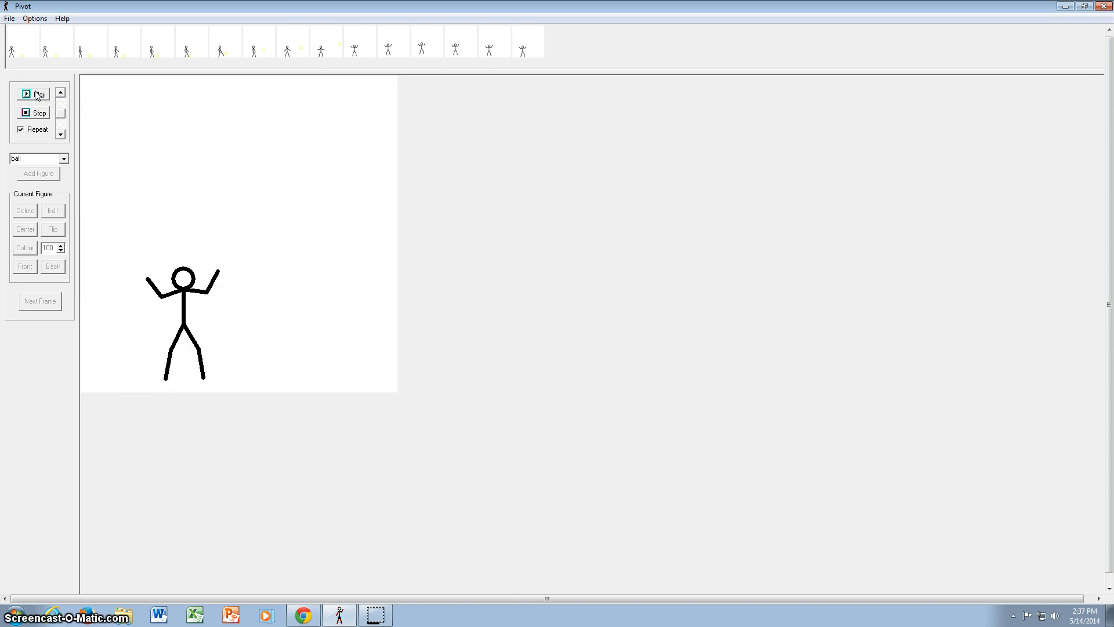
click(39, 112)
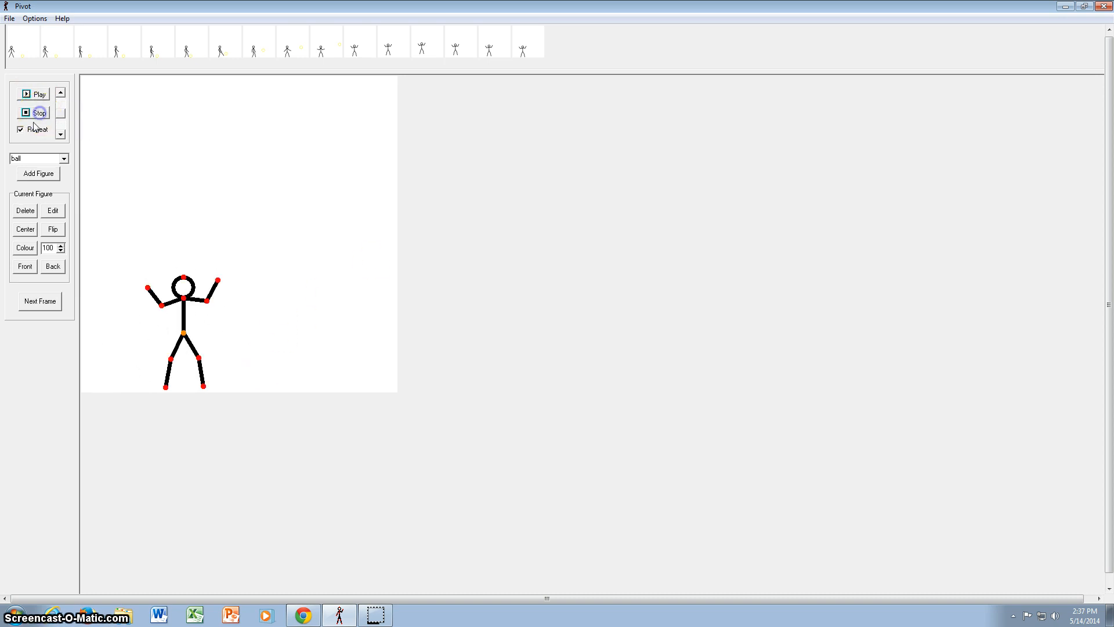
click(36, 95)
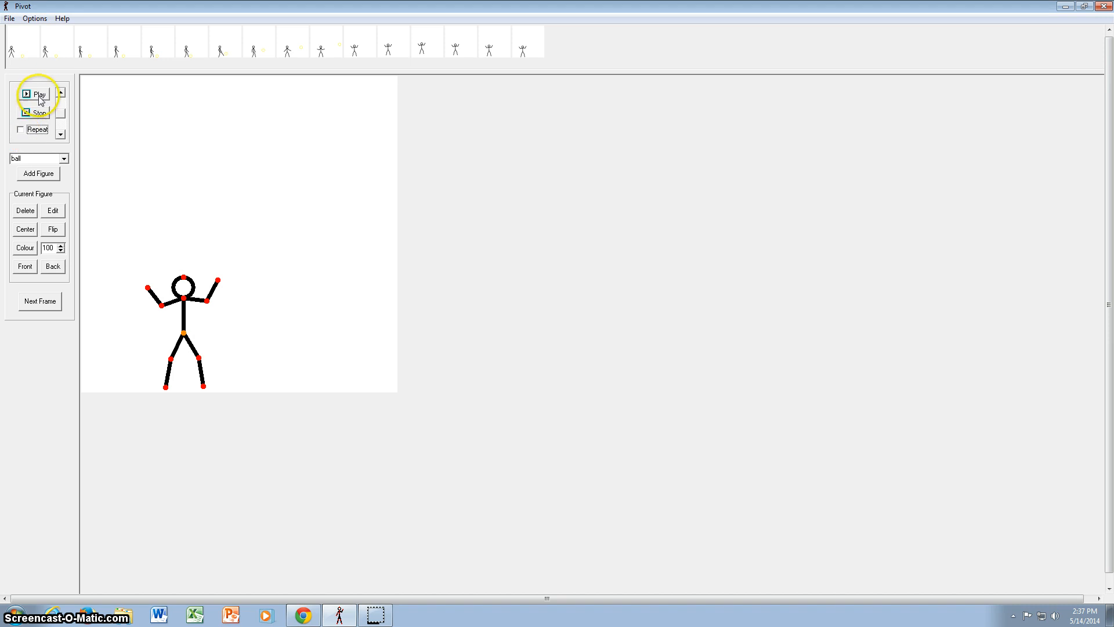